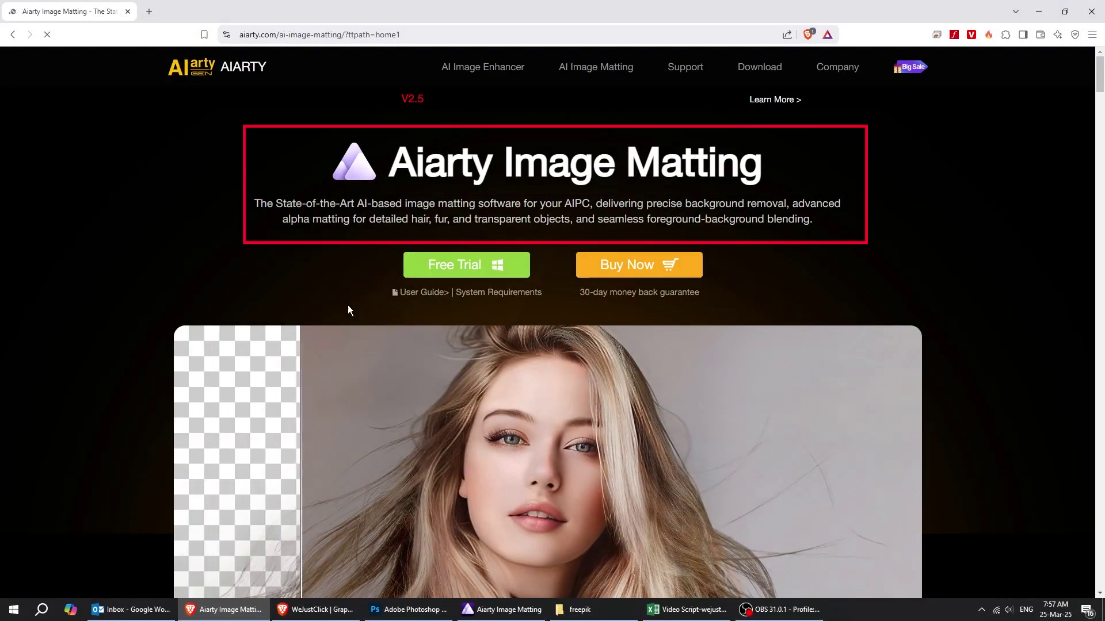
scroll(727, 447, "down", 2)
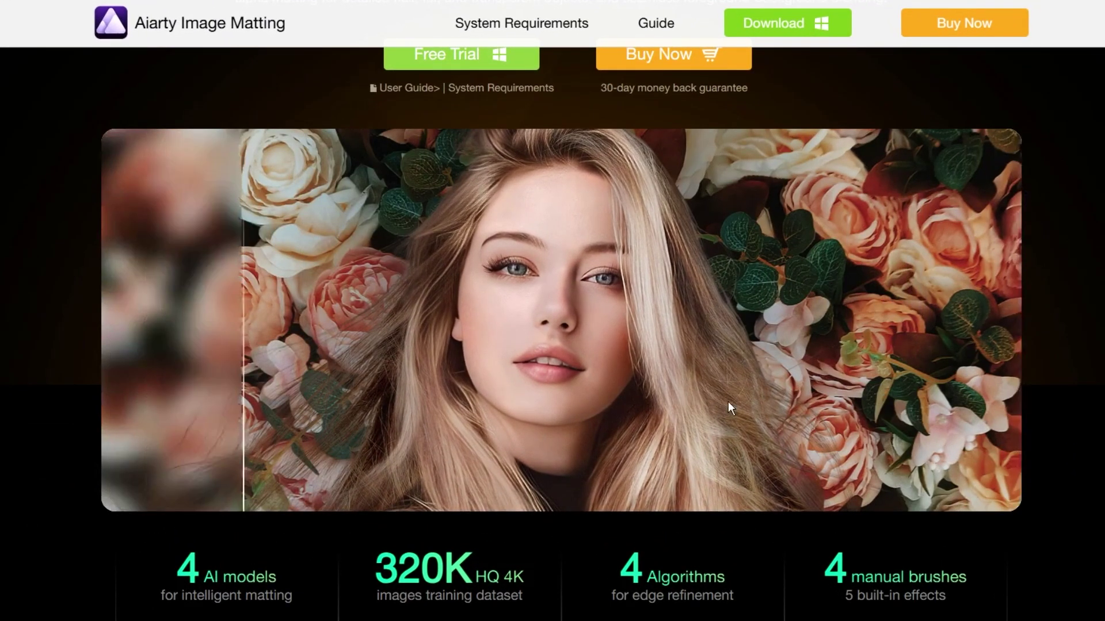
scroll(721, 402, "up", 1)
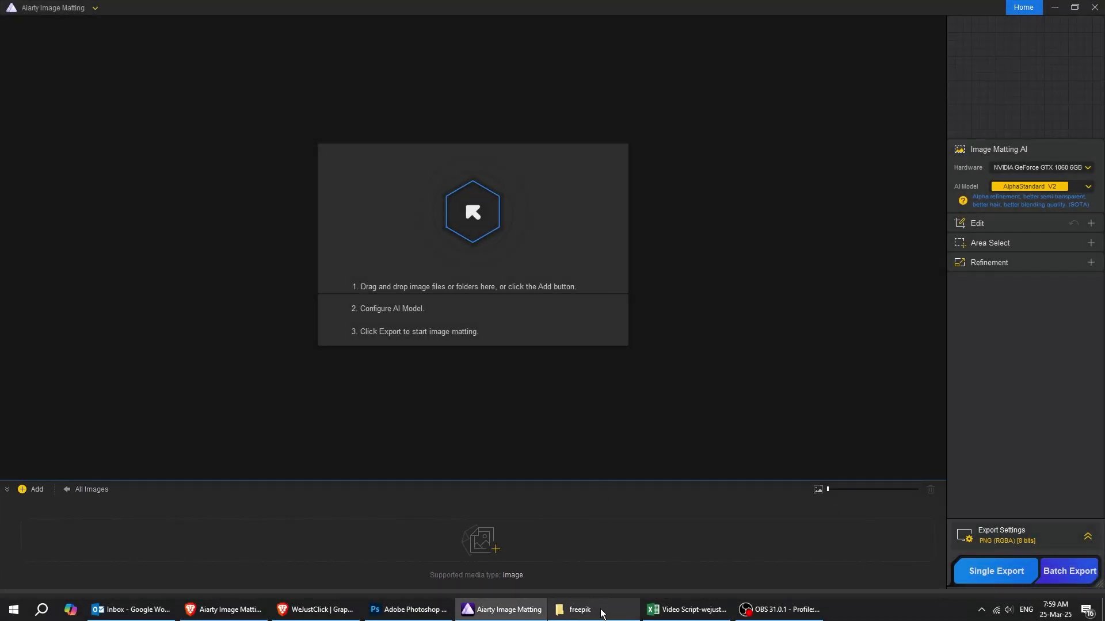
Load the long-haired brunette model photo from the freepik folder into Aiarty.
left_click(602, 609)
mouse_move(541, 179)
left_mouse_down()
mouse_move(617, 342)
mouse_move(504, 387)
left_mouse_up()
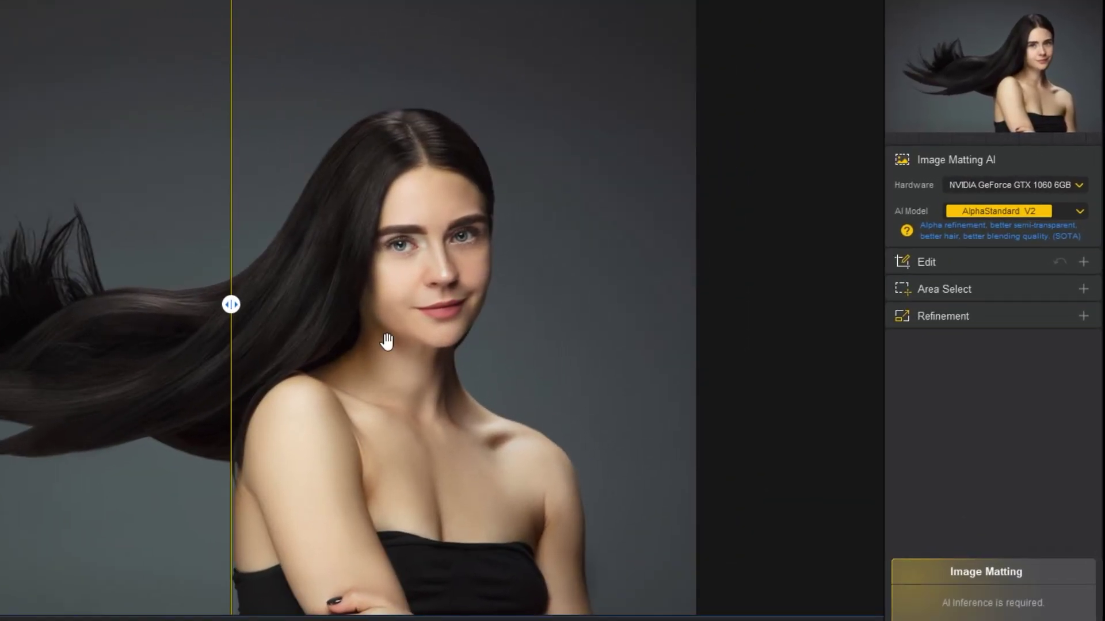
Try rotating, mirroring and upside-down flipping the portrait, ending with it upright and unflipped.
left_click(1020, 262)
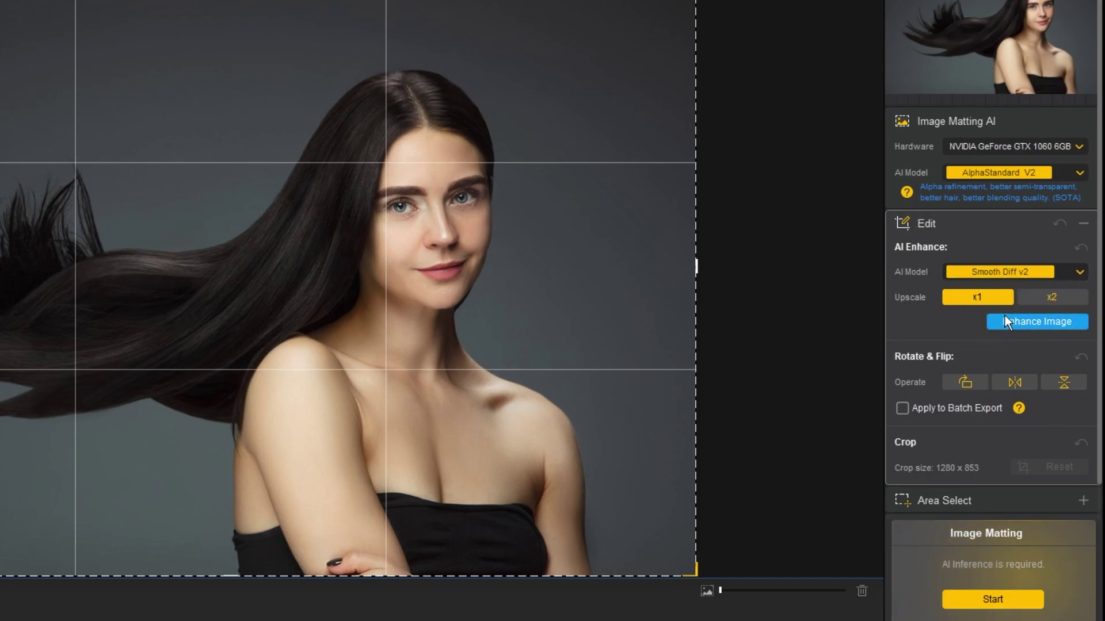
left_click(968, 382)
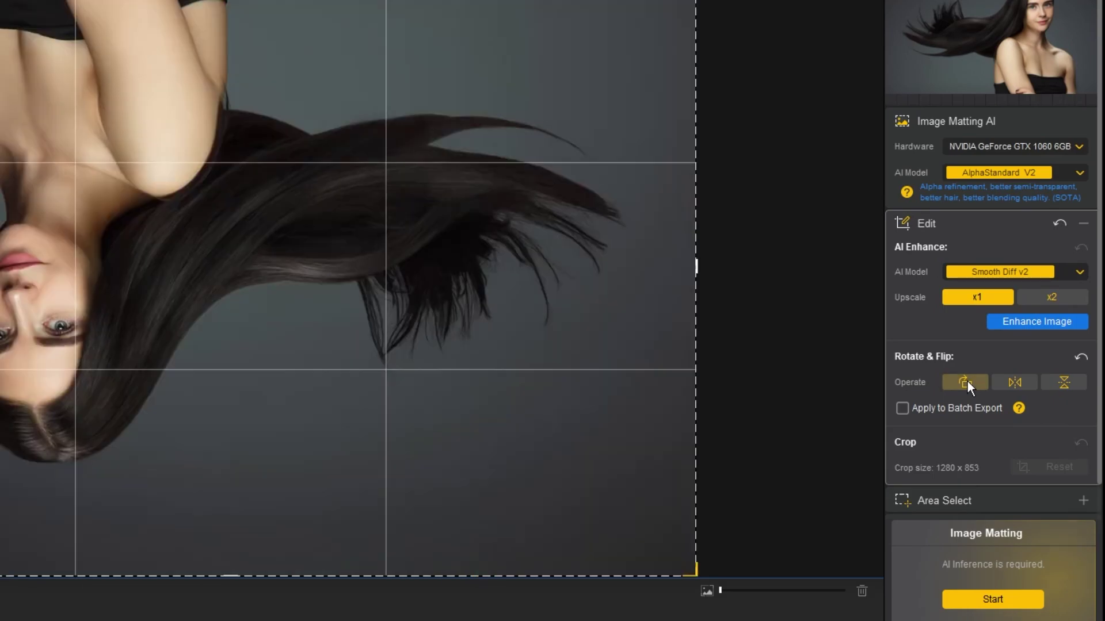
left_click(967, 382)
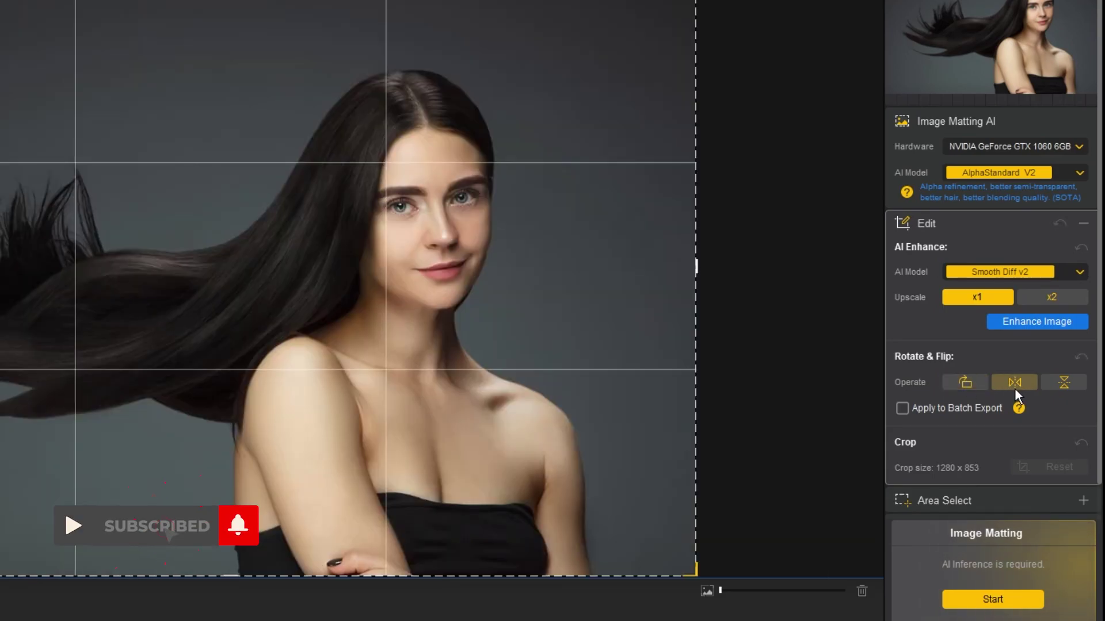
left_click(1017, 387)
left_click(1018, 390)
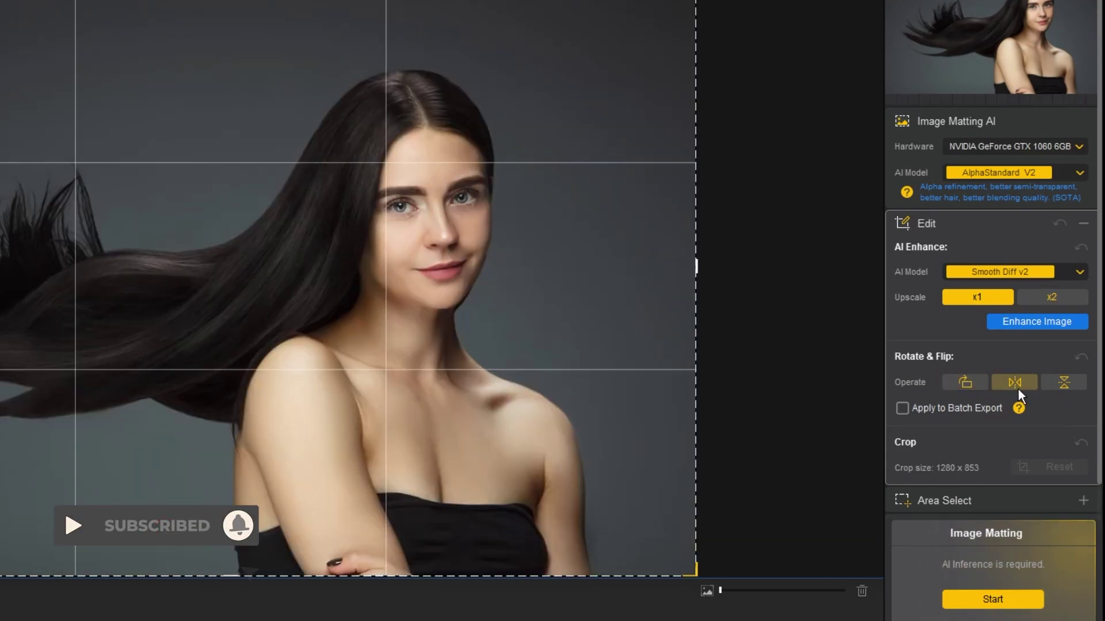
left_click(1060, 384)
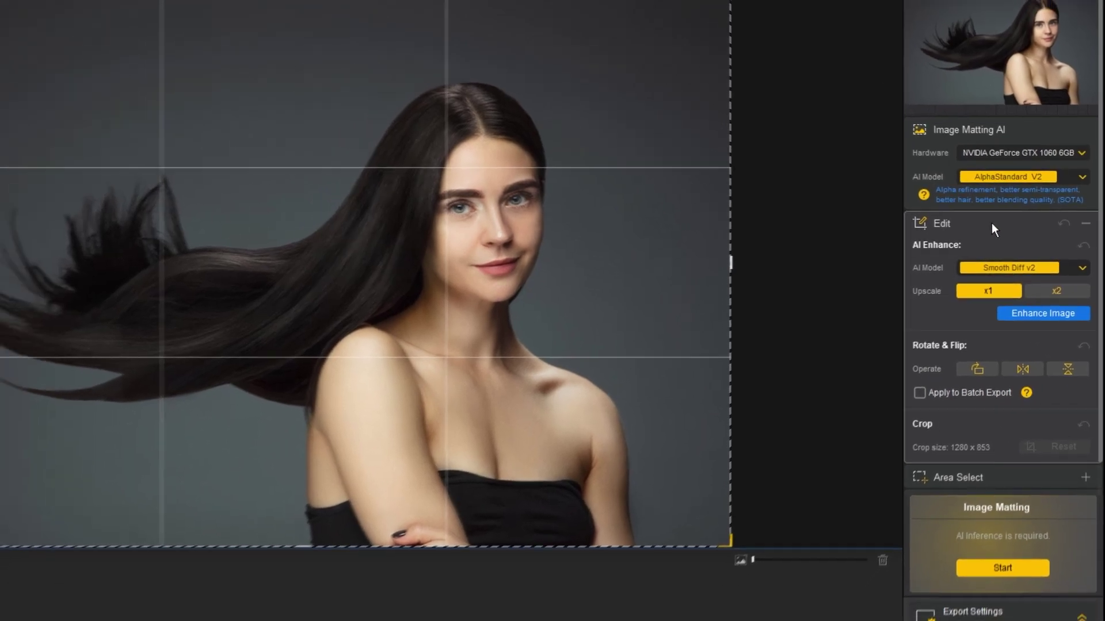
Run AI matting on the portrait and sweep the compare divider across the cutout.
left_click(1001, 225)
left_click(1025, 494)
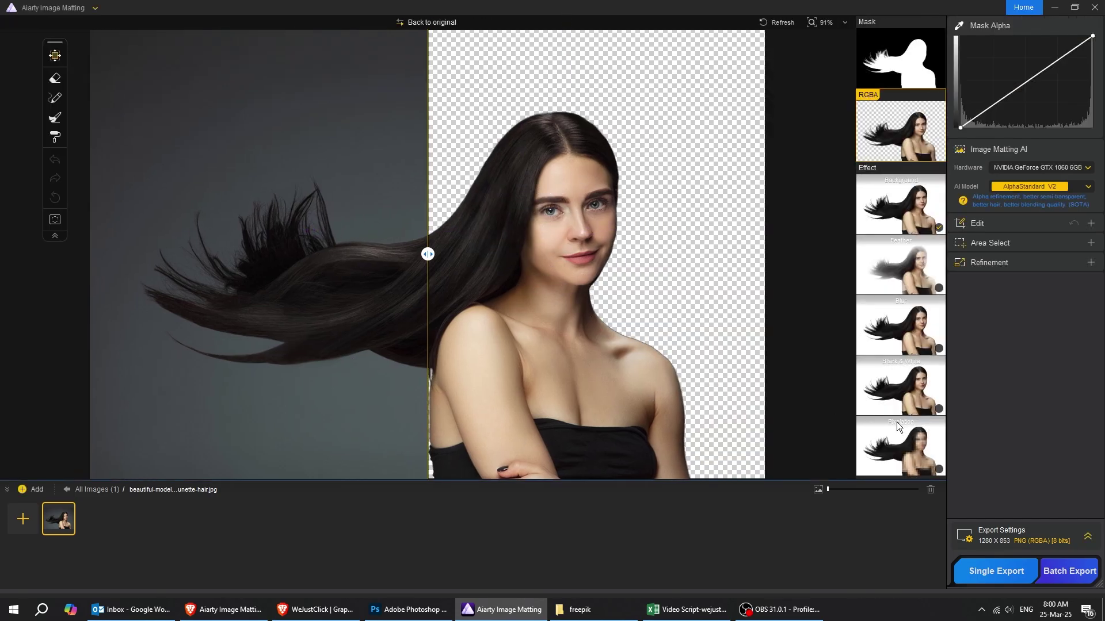
left_click(285, 283)
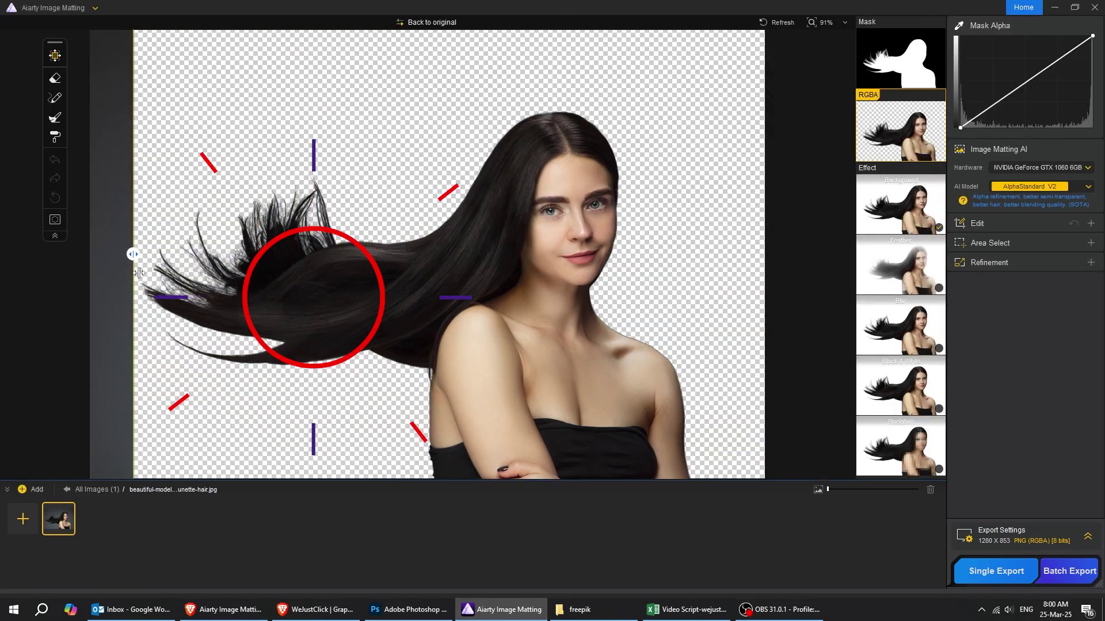
left_click_drag(273, 283, 262, 316)
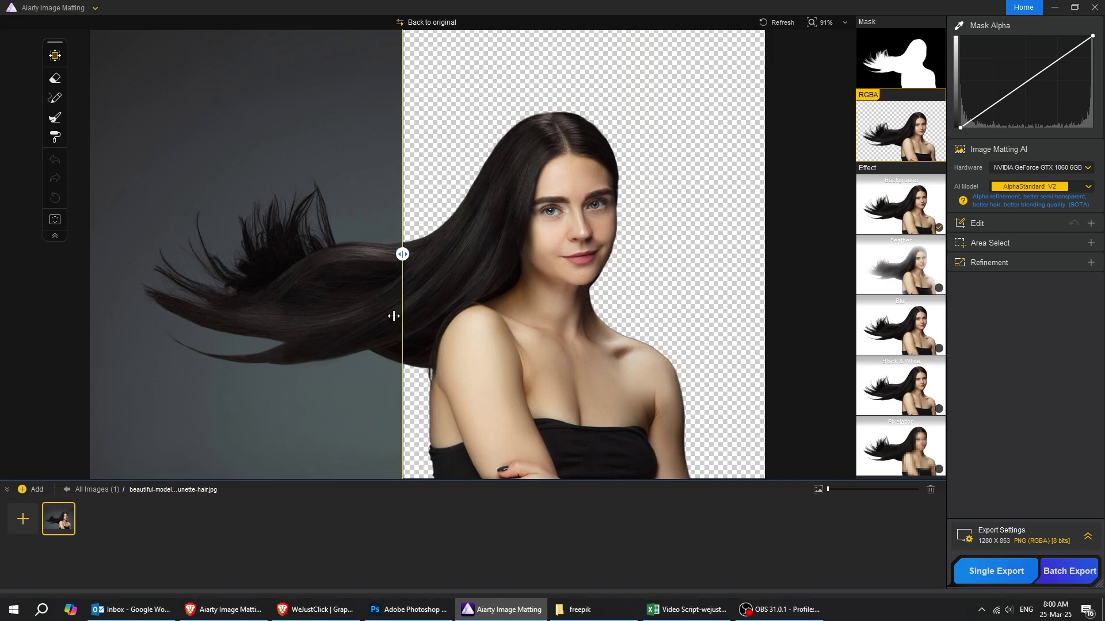
mouse_move(263, 315)
left_mouse_down()
mouse_move(145, 314)
mouse_move(305, 326)
left_mouse_up()
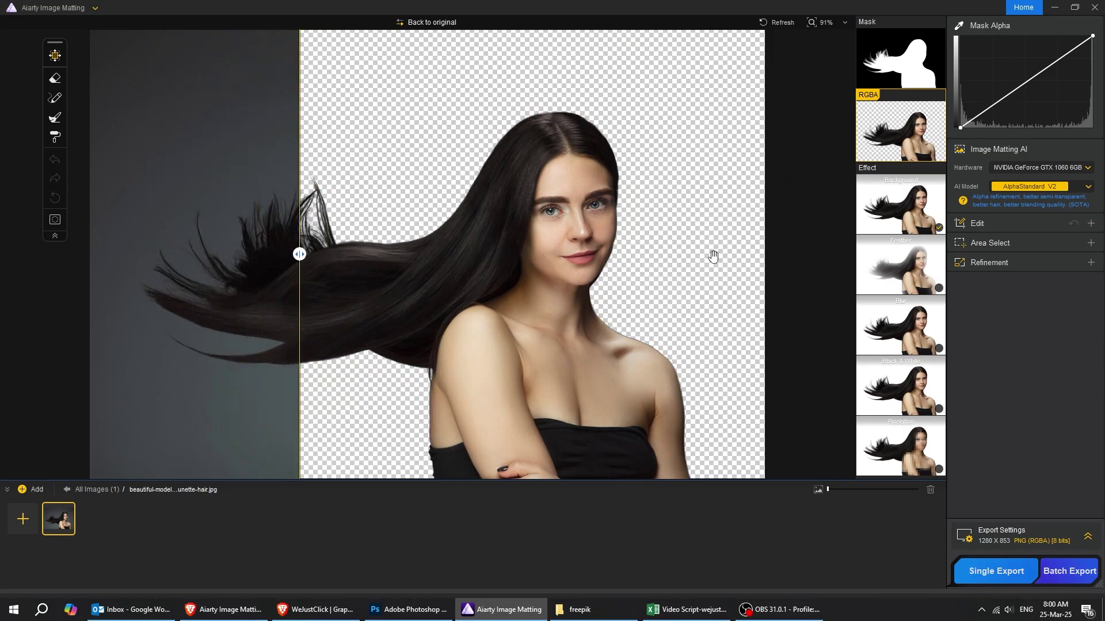
Put a light grey solid background behind the cutout, then change it to pink.
left_click(891, 199)
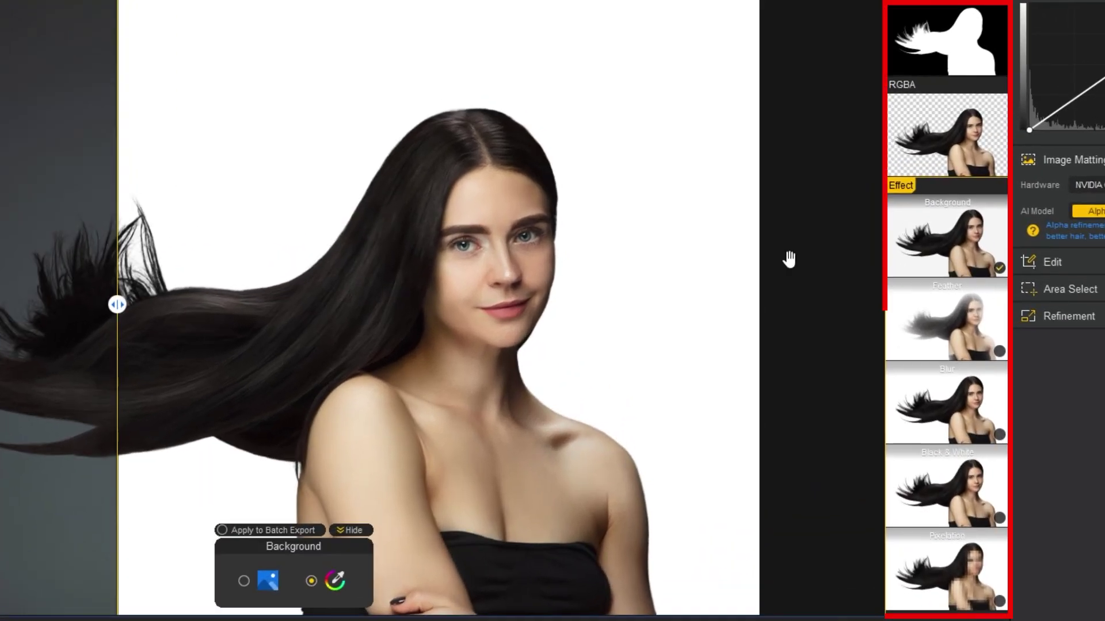
left_click(334, 581)
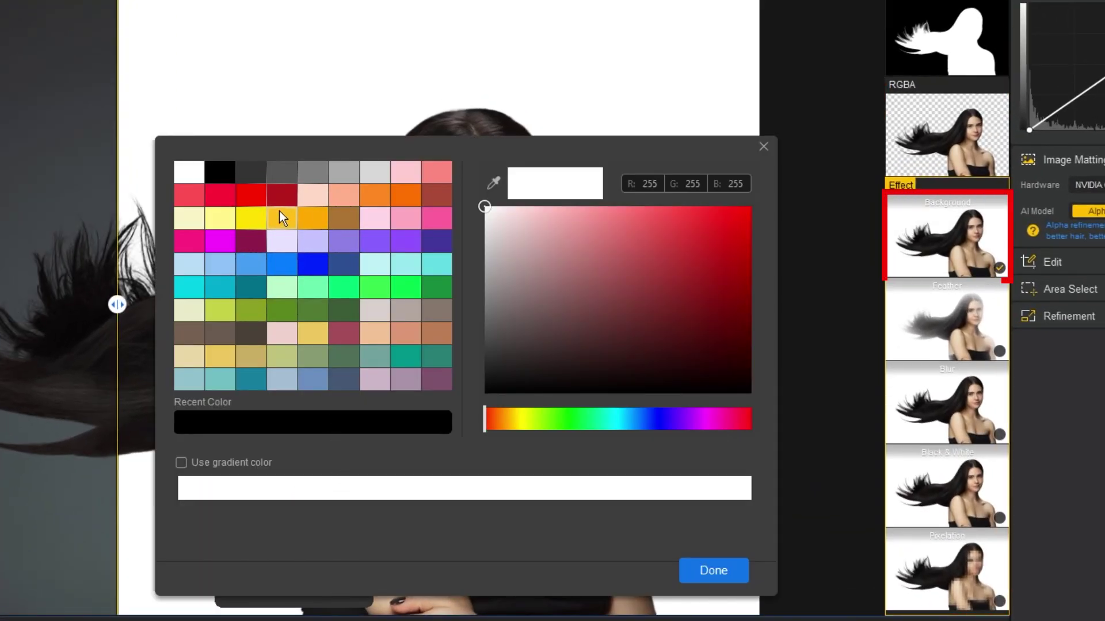
left_click(337, 173)
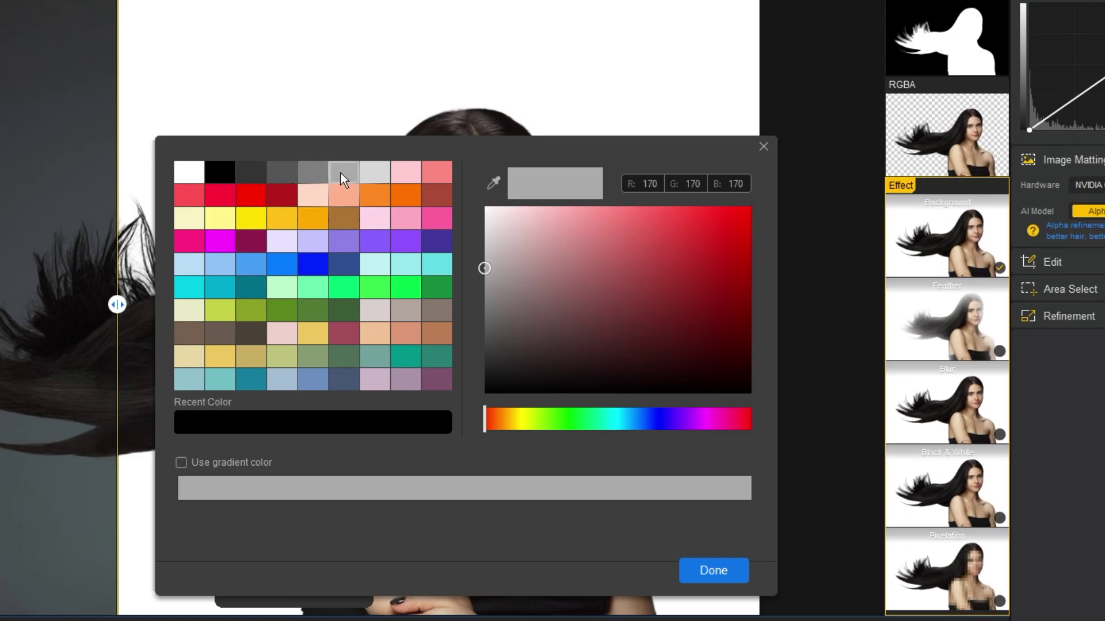
left_click(664, 375)
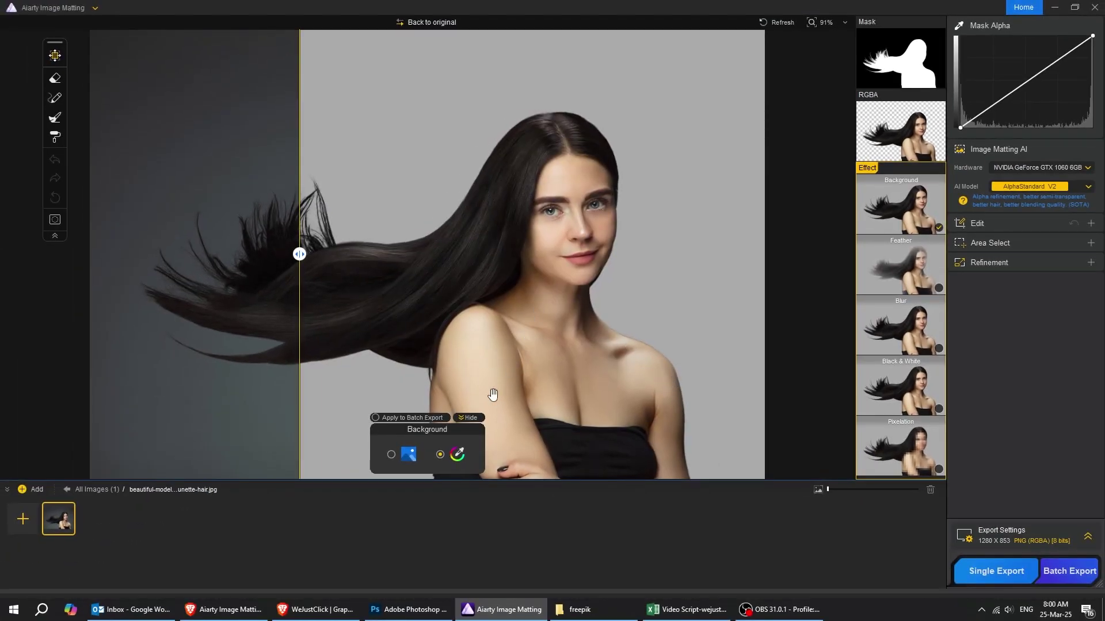
left_click(458, 456)
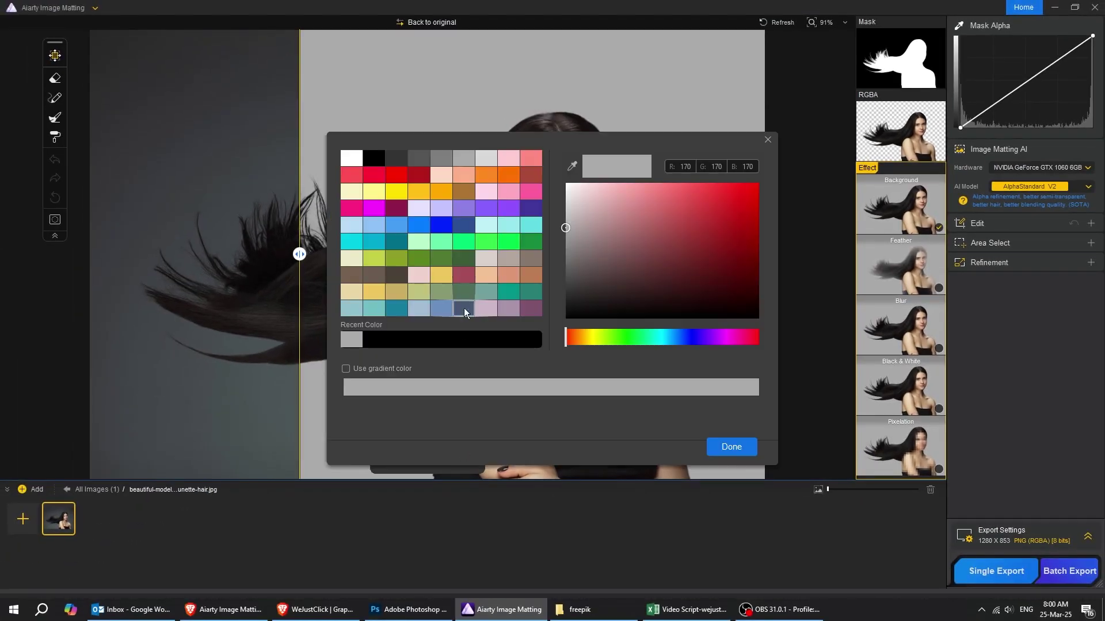
left_click(510, 195)
left_click(726, 443)
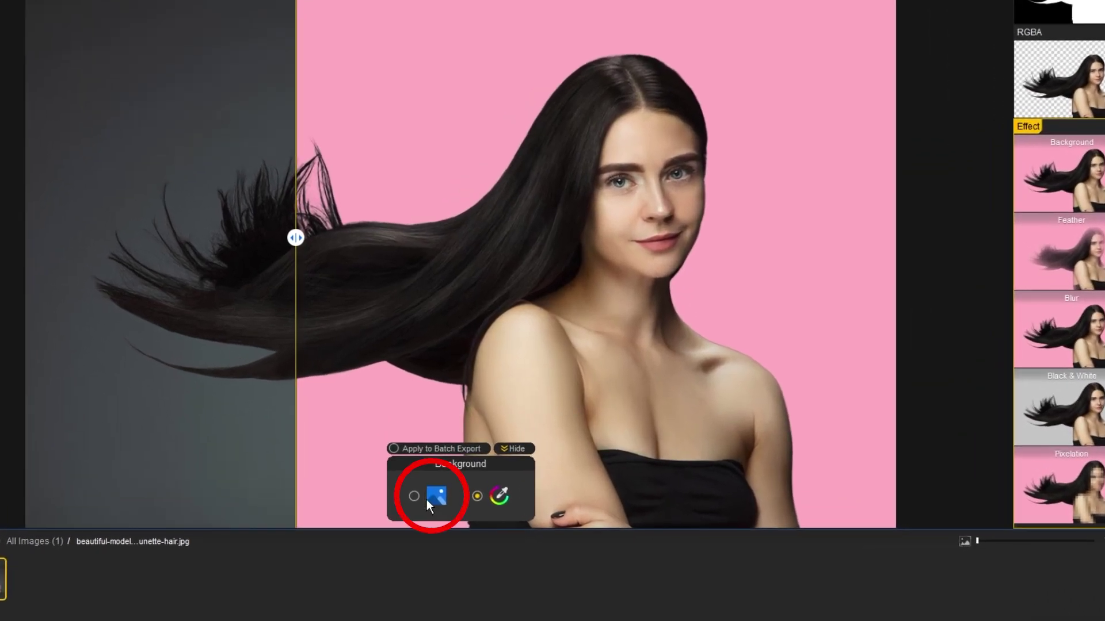
Try a wooden-room image from History as the backdrop and shift the comparison divider.
left_click(430, 498)
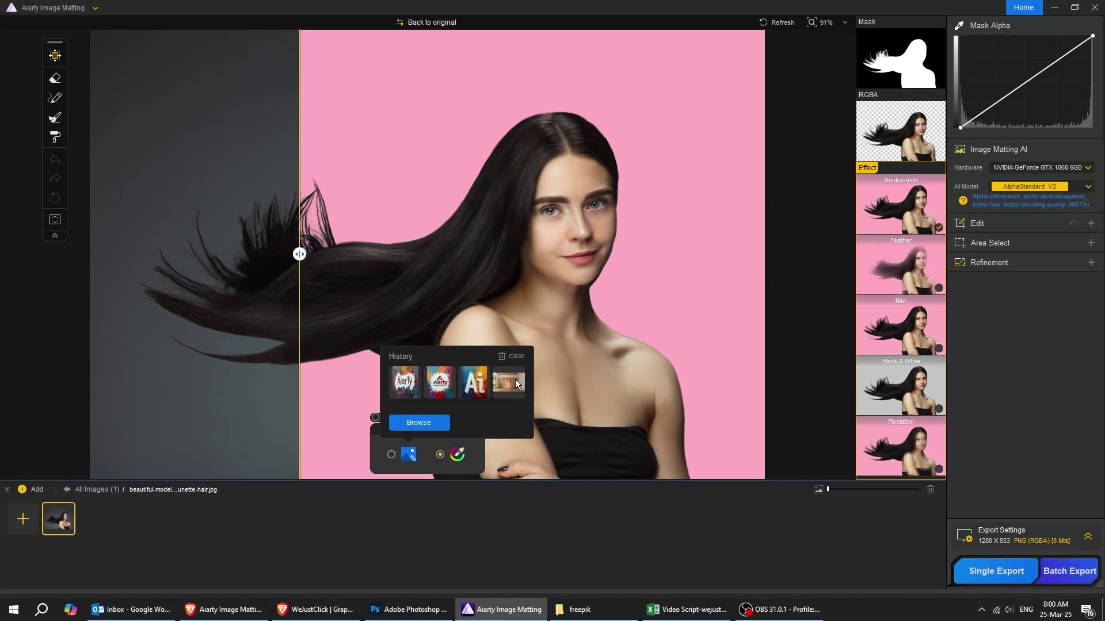
left_click(514, 380)
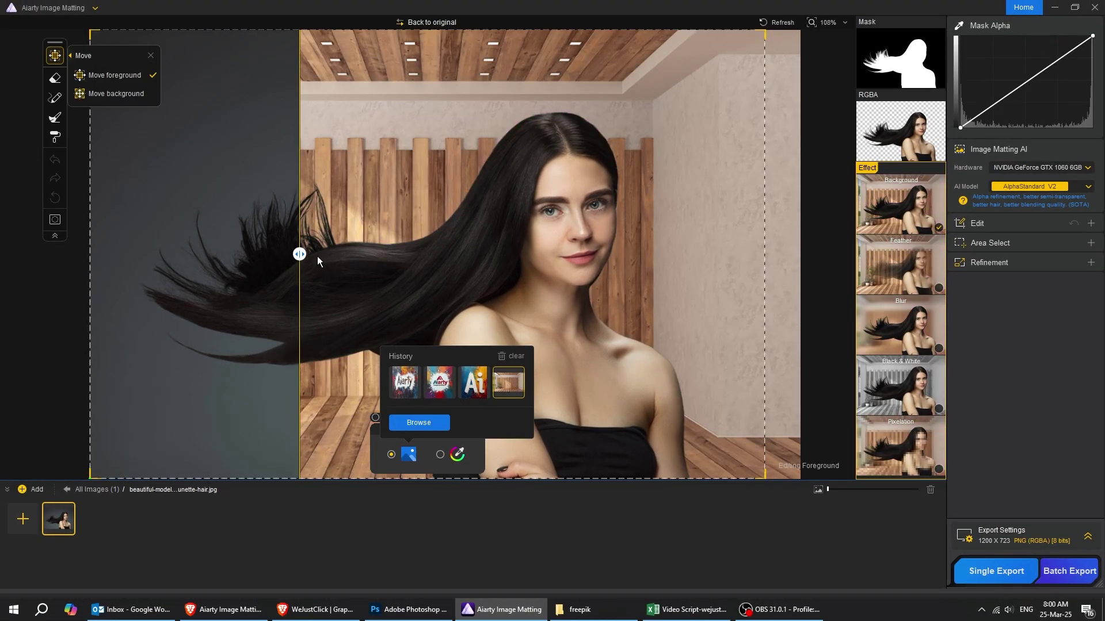
left_click_drag(303, 255, 600, 274)
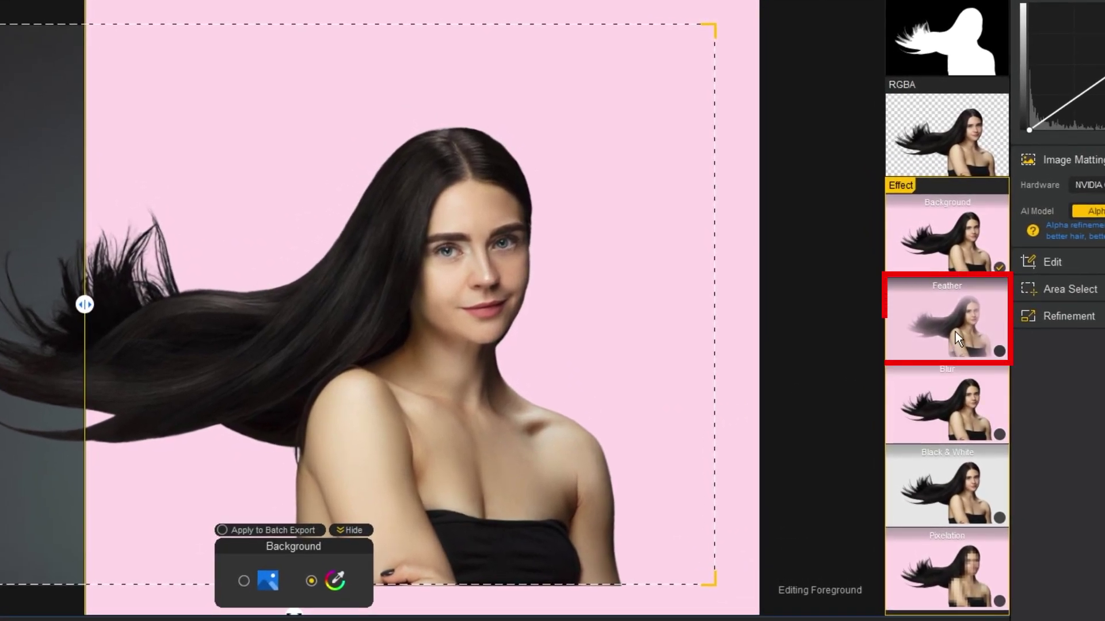
Try wider Feather on the hair edges and a preset Blur on the subject, then remove the blur.
left_click(931, 291)
mouse_move(301, 574)
left_mouse_down()
mouse_move(370, 579)
mouse_move(308, 574)
left_mouse_up()
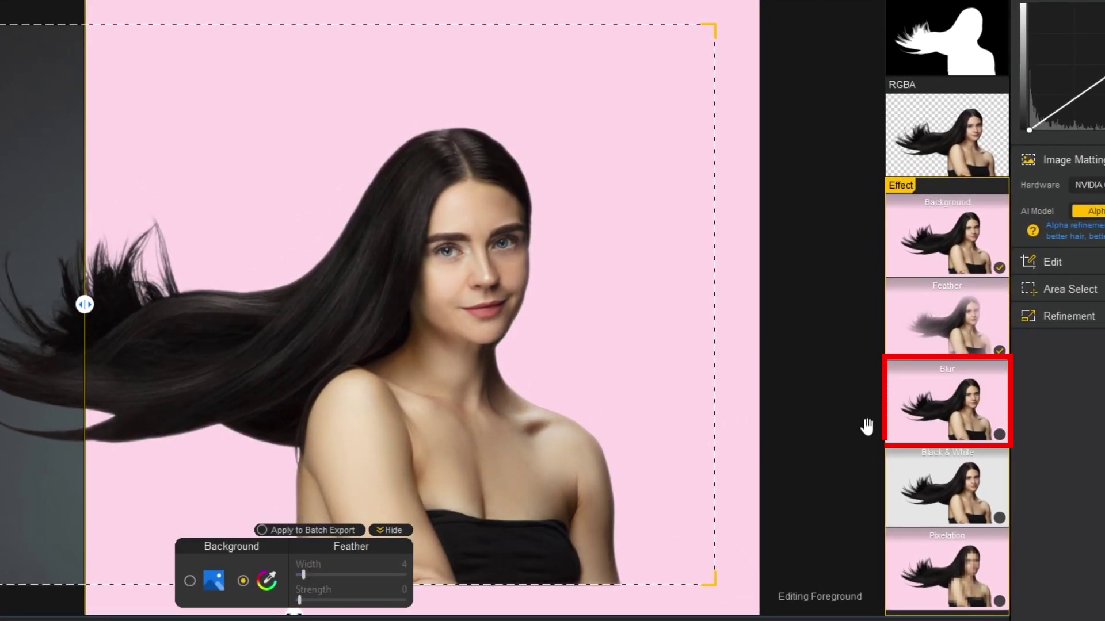
left_click(920, 412)
left_click(441, 574)
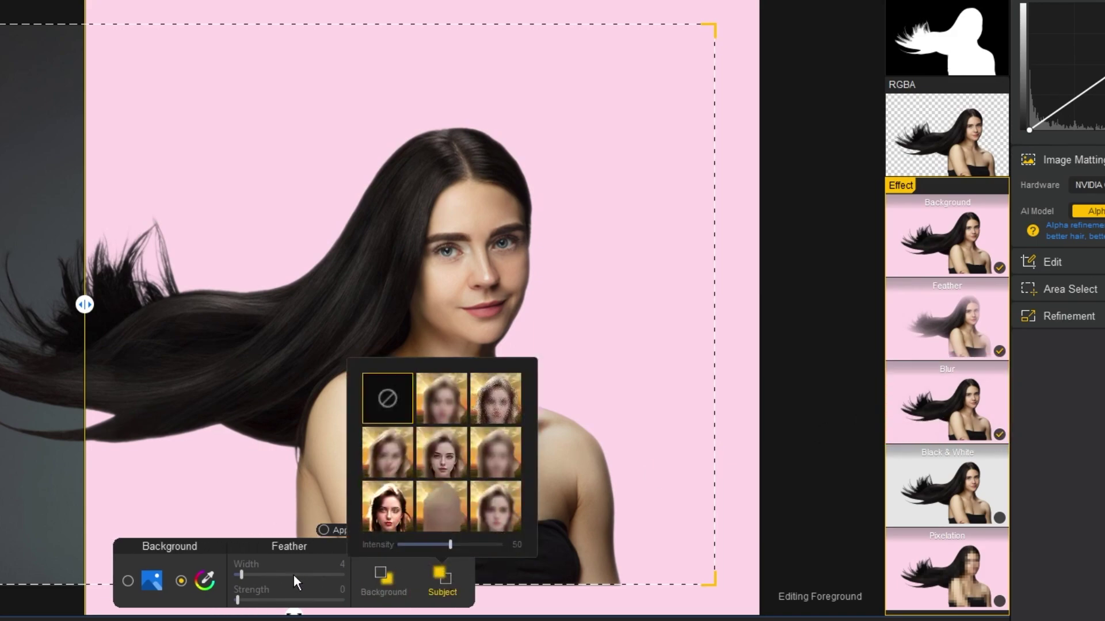
left_click(441, 397)
mouse_move(448, 545)
left_mouse_down()
mouse_move(398, 542)
mouse_move(443, 545)
mouse_move(416, 545)
left_mouse_up()
left_click(387, 398)
Try stronger Black & White and coarser Pixelation on the subject, then turn both off.
left_click(957, 486)
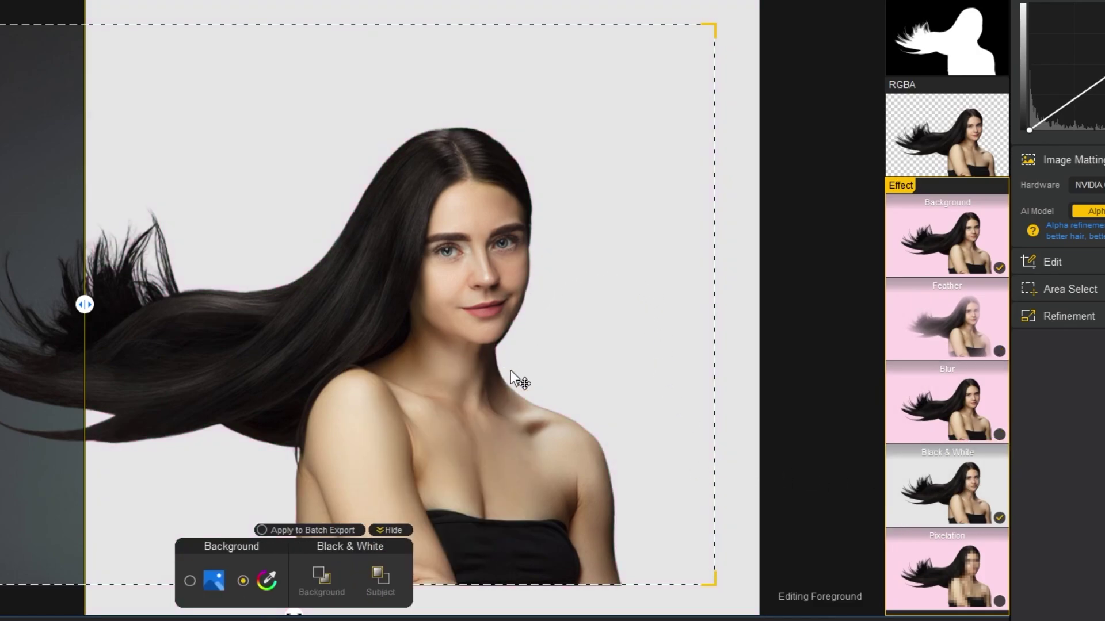
left_click(388, 575)
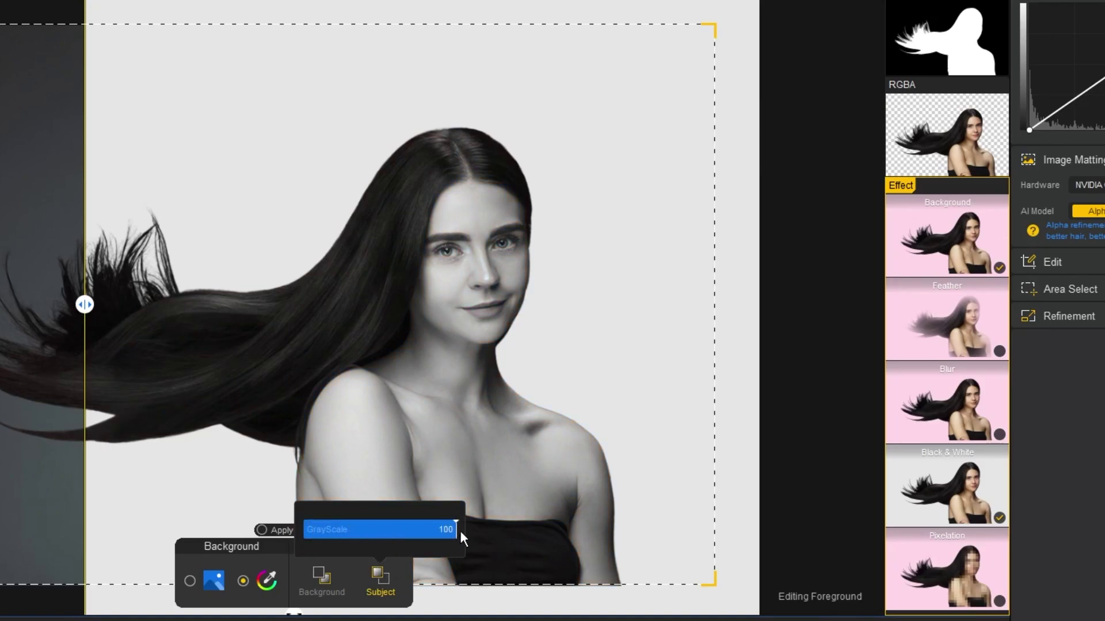
left_click_drag(364, 532, 435, 536)
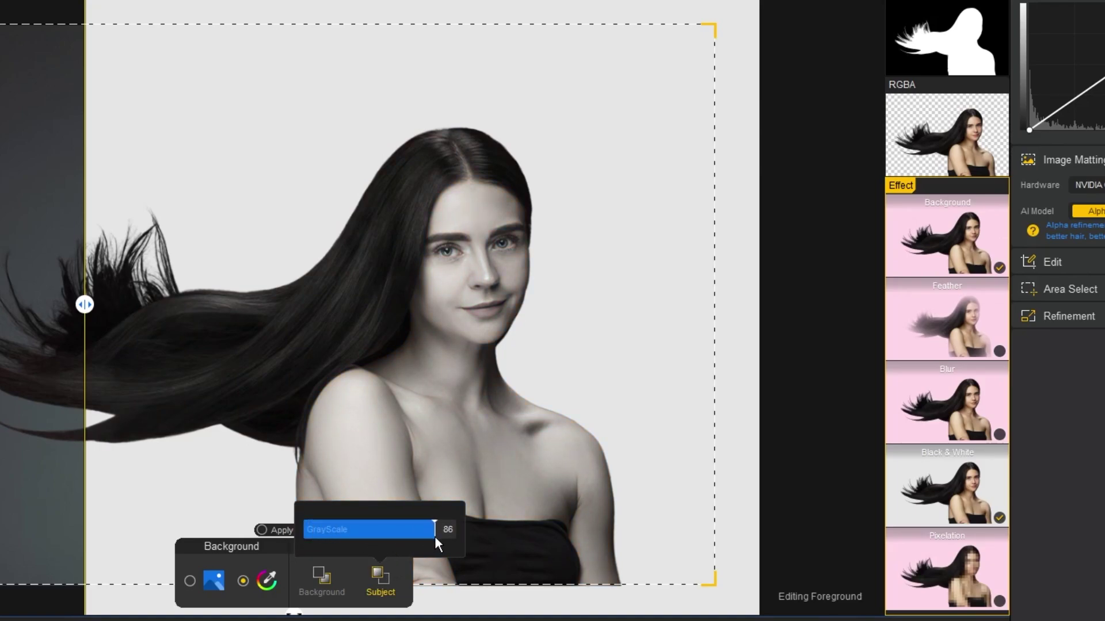
left_click(1000, 516)
left_click(961, 581)
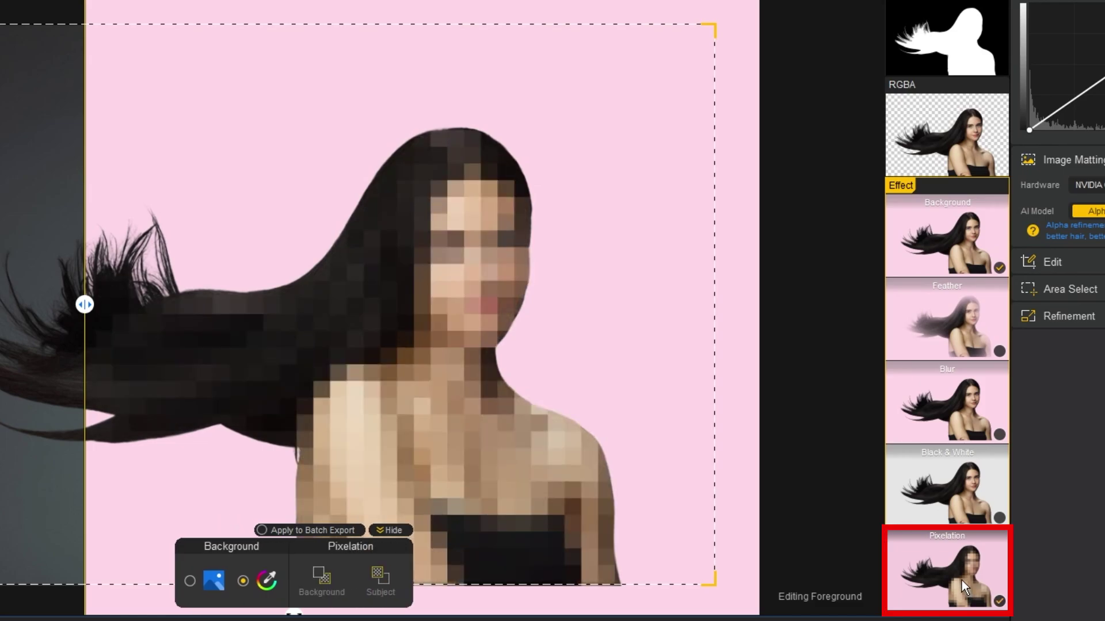
left_click(381, 577)
mouse_move(364, 529)
left_mouse_down()
mouse_move(420, 525)
mouse_move(321, 527)
mouse_move(383, 537)
mouse_move(335, 535)
left_mouse_up()
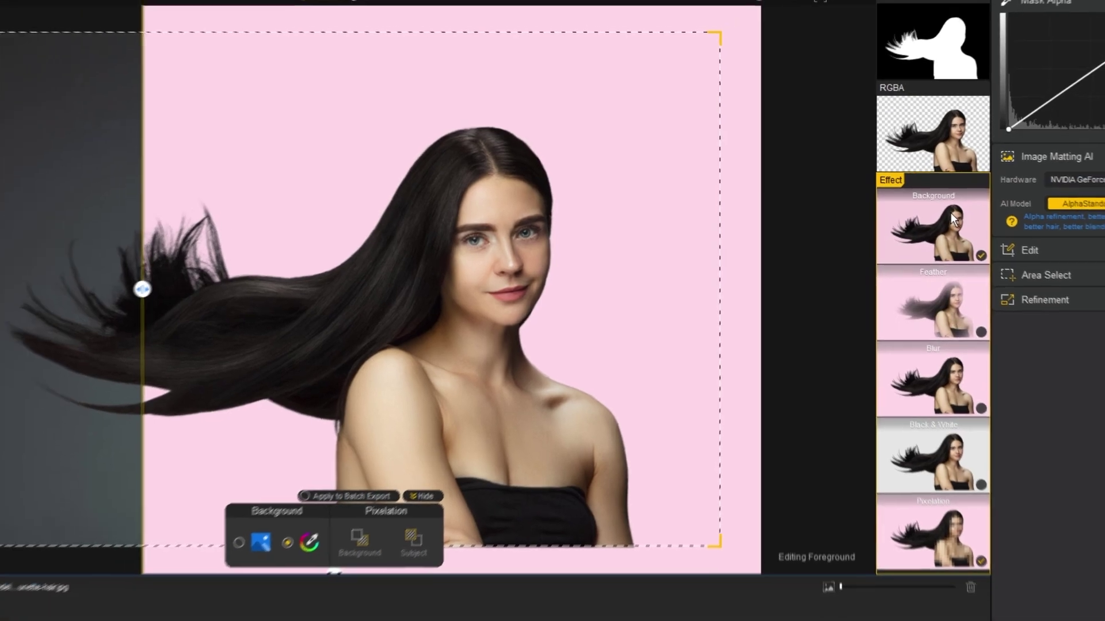
left_click(938, 469)
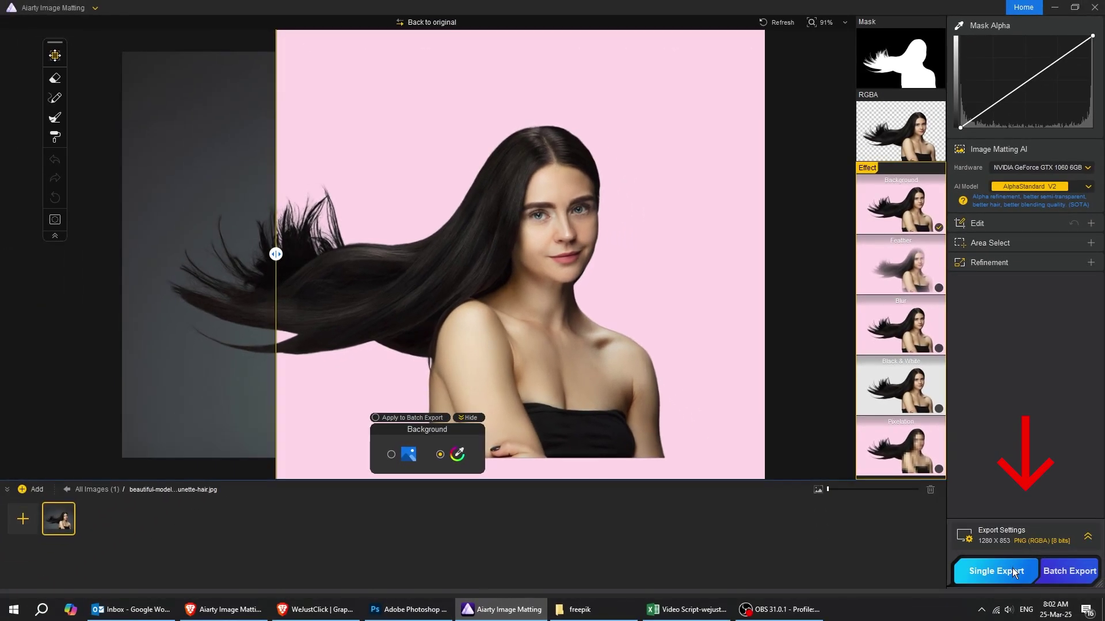
Export the portrait and preview the mask, pink-background and subject PNGs in Photos.
left_click(1010, 570)
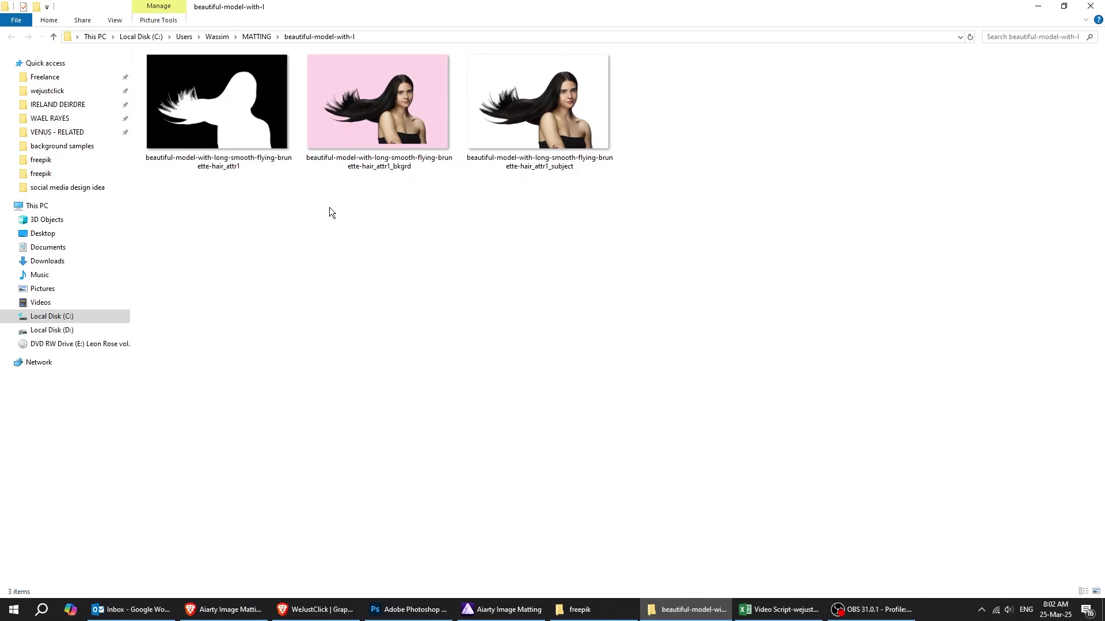
double_click(255, 110)
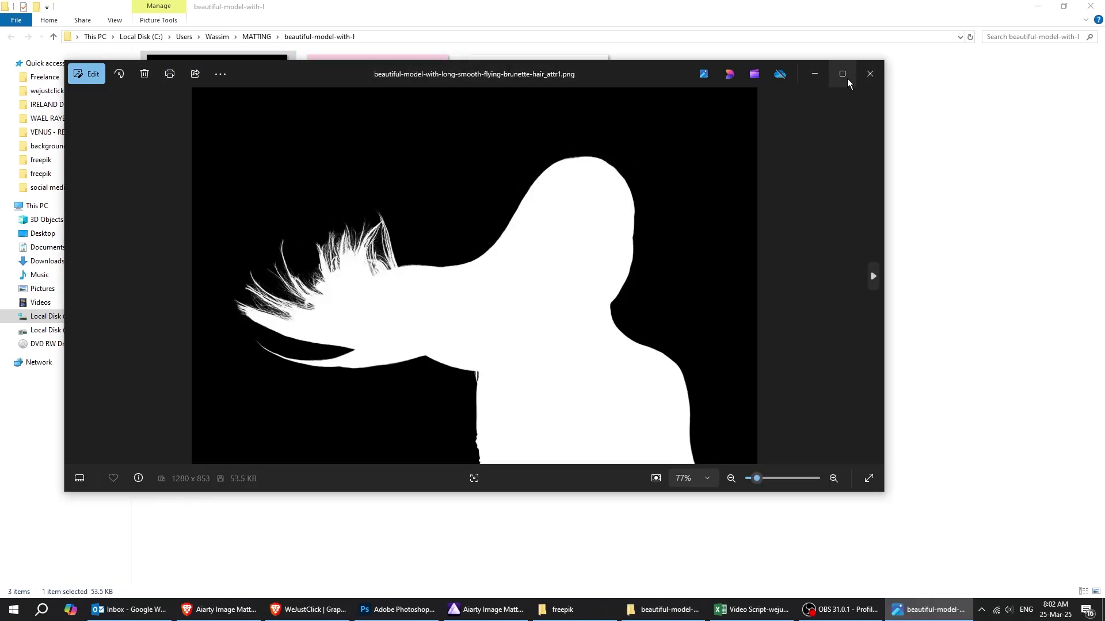
left_click(842, 75)
left_click(1093, 299)
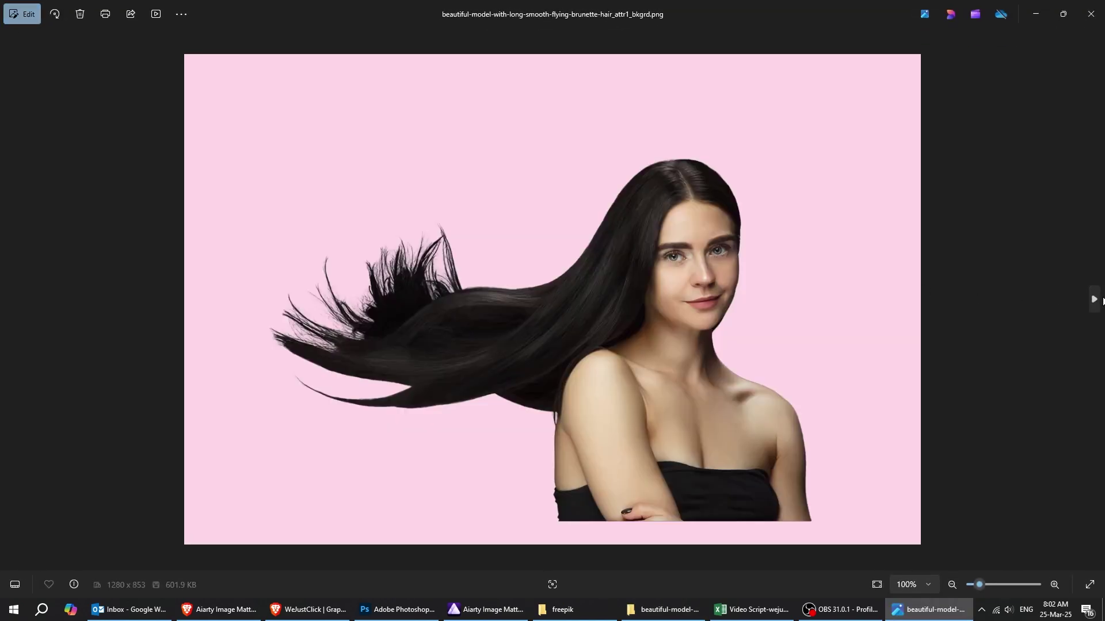
left_click(1093, 299)
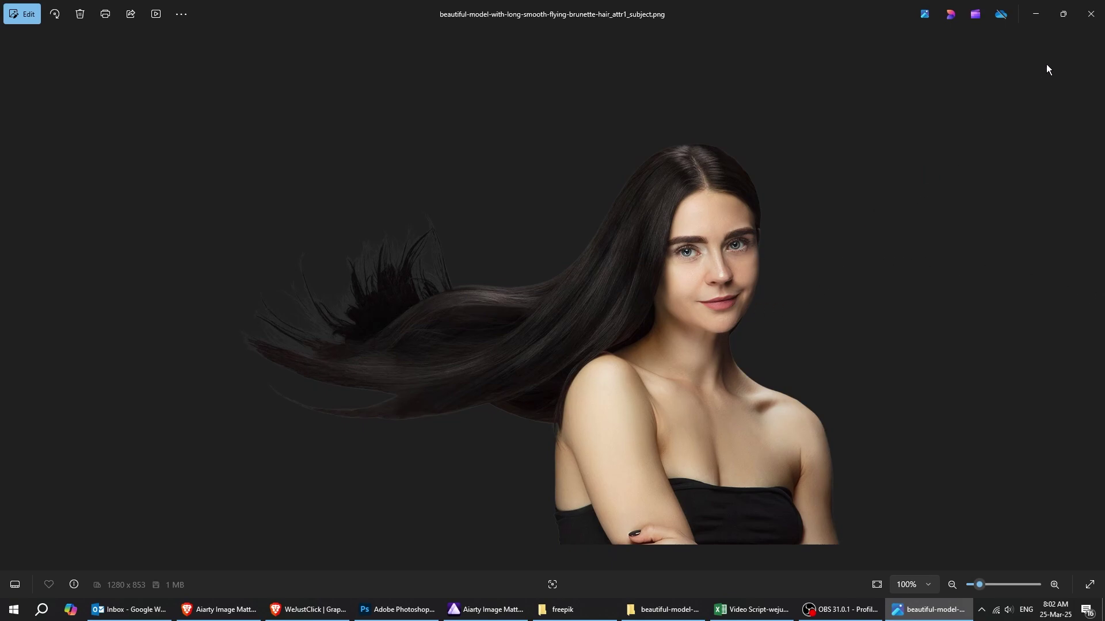
left_click(1091, 15)
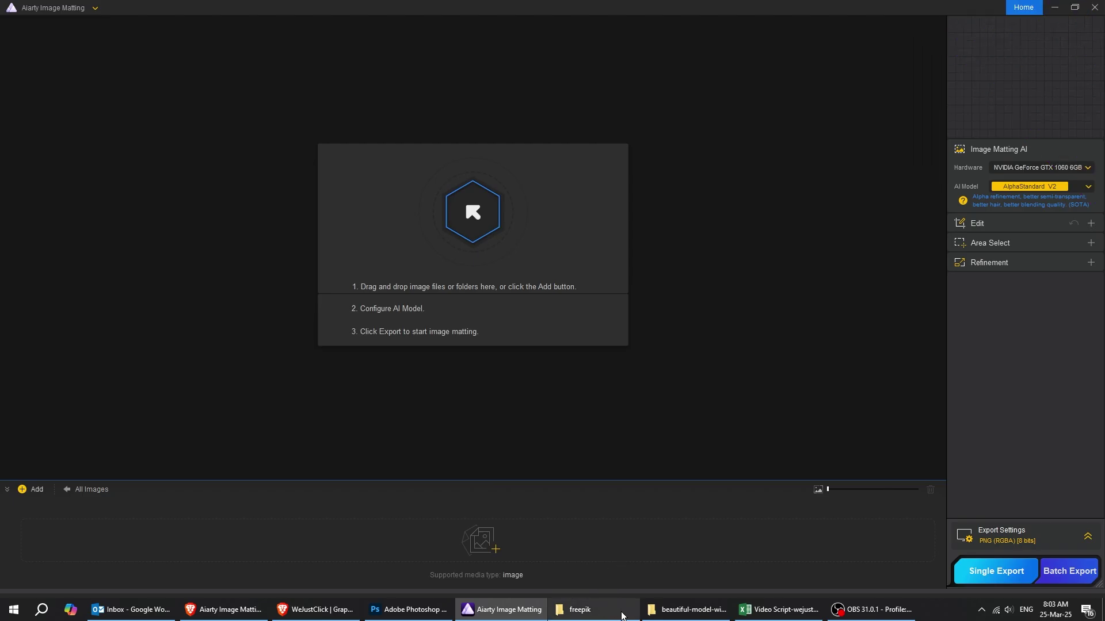
Load the living-room photo and auto-detect the chair and side table as areas.
left_click(622, 609)
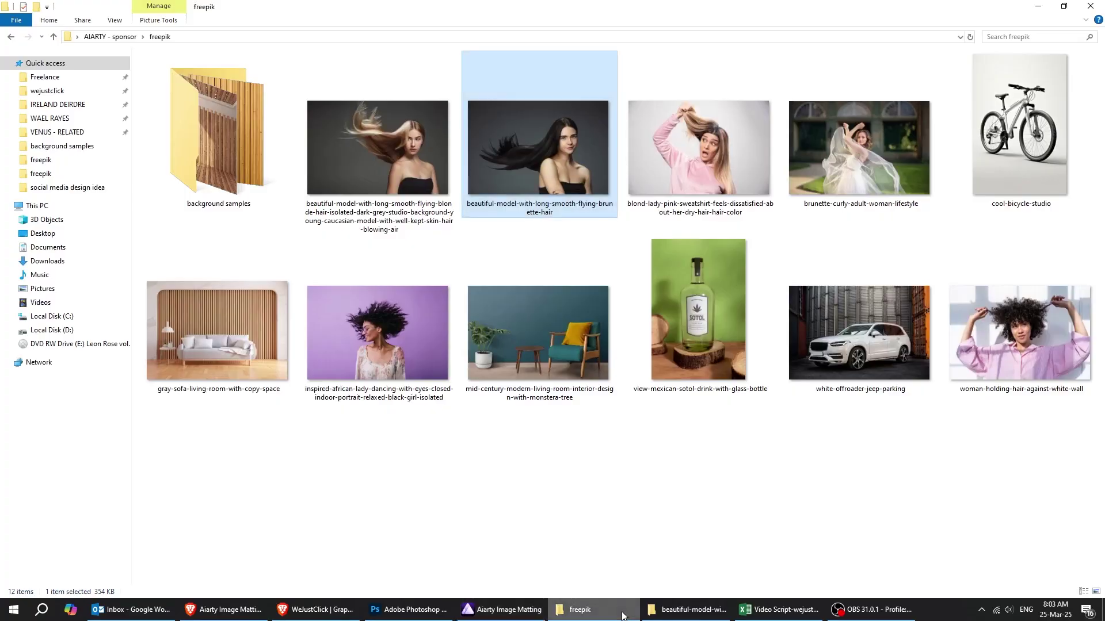
mouse_move(532, 333)
left_mouse_down()
mouse_move(492, 617)
mouse_move(491, 447)
left_mouse_up()
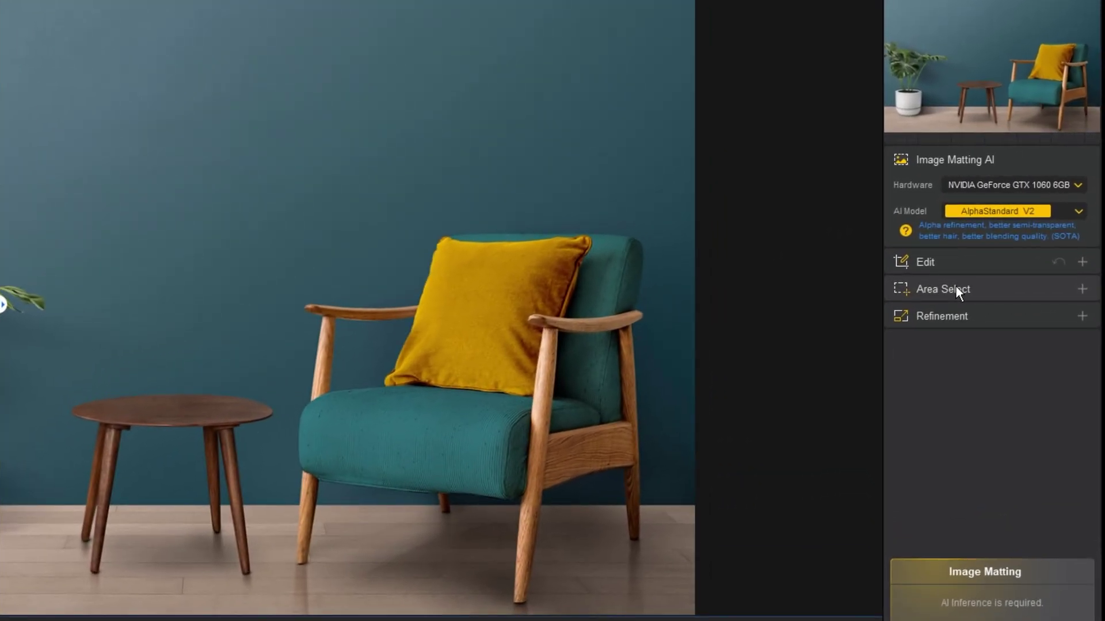
left_click(1004, 243)
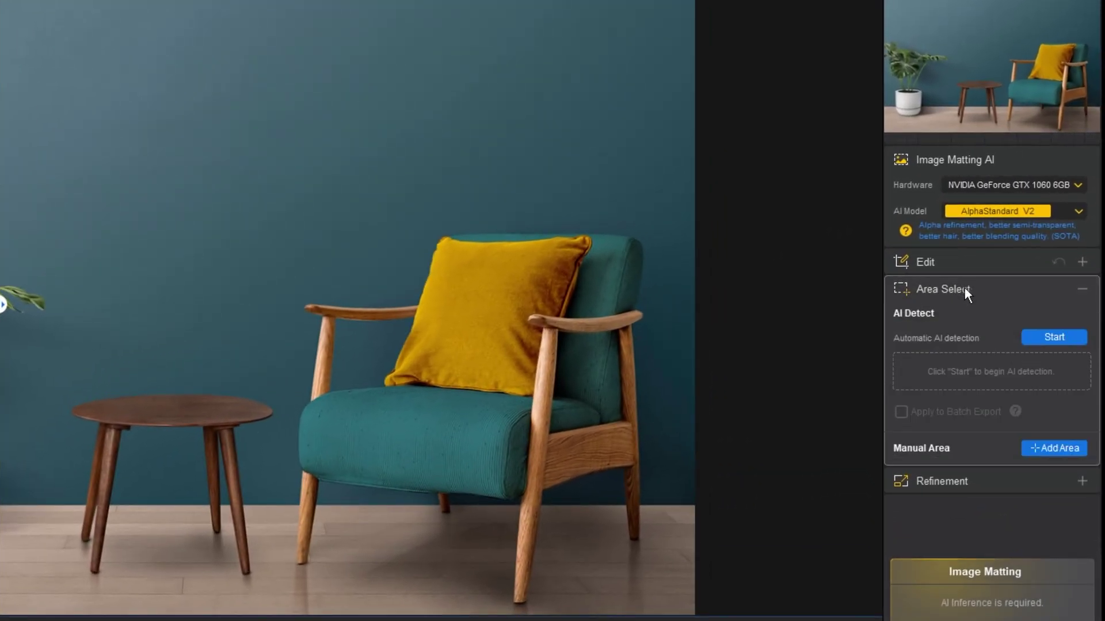
left_click(1061, 336)
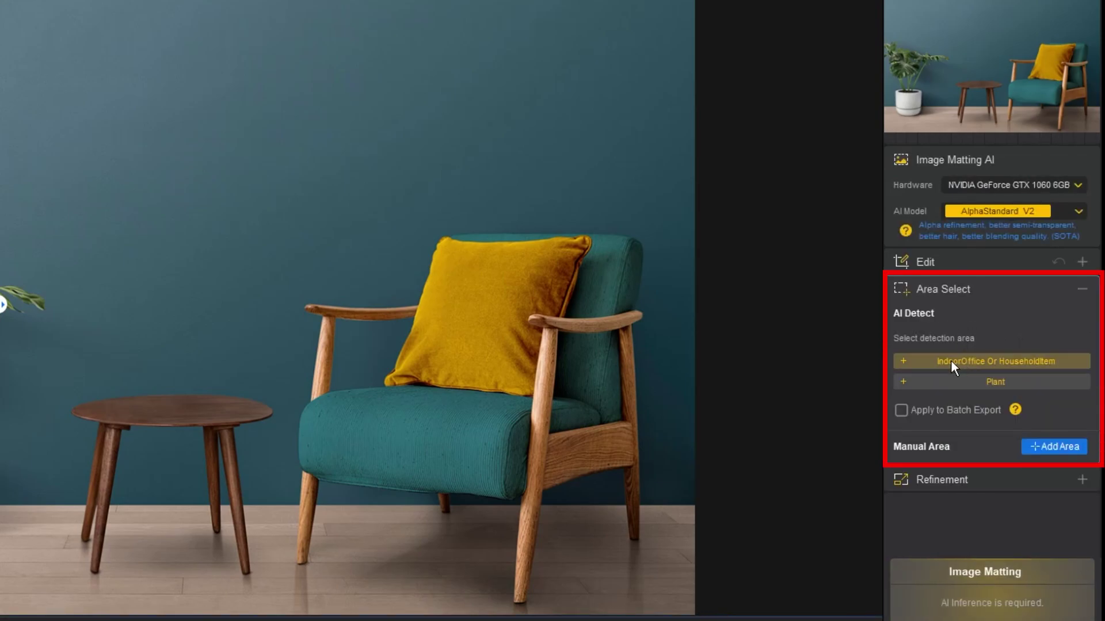
left_click(956, 360)
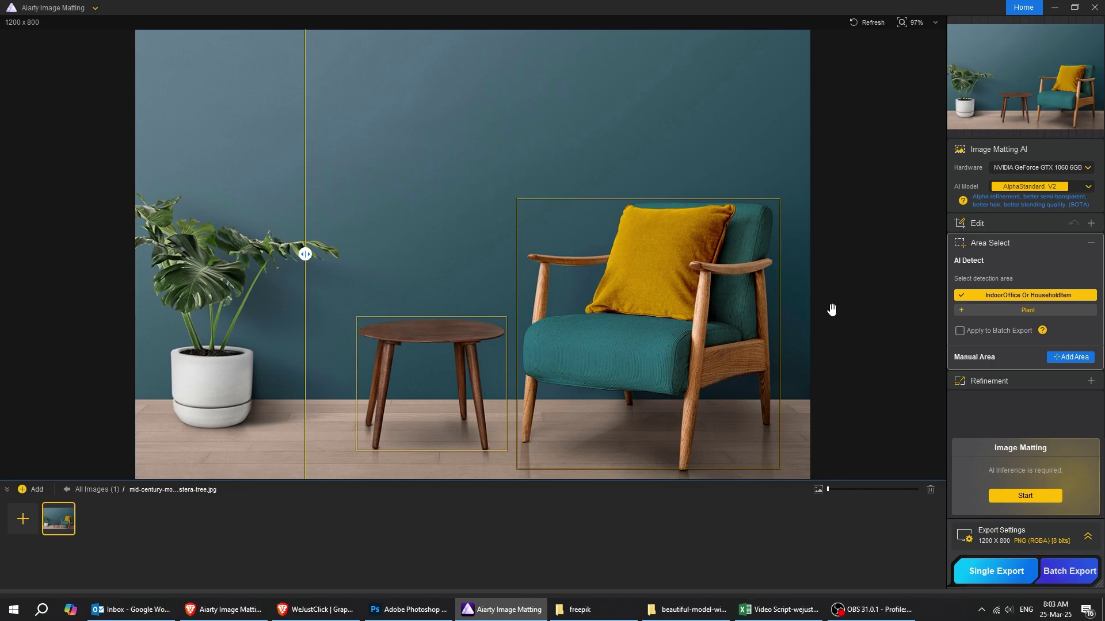
Drop the plant detection, extend the chair box over the cushion, and draw a manual plant area.
left_click(1002, 312)
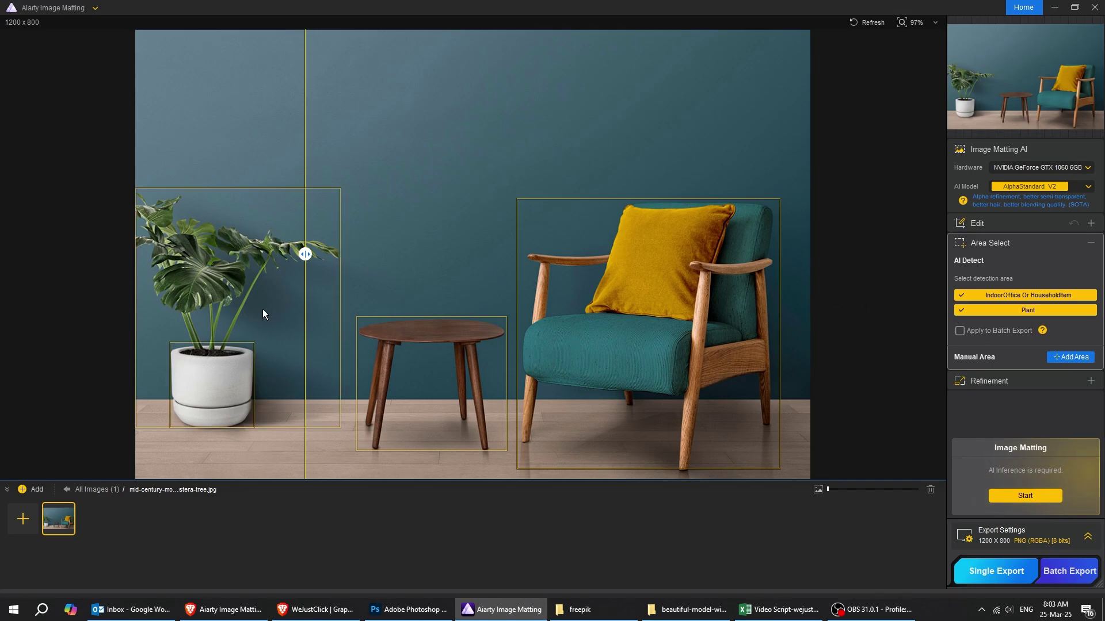
left_click(957, 311)
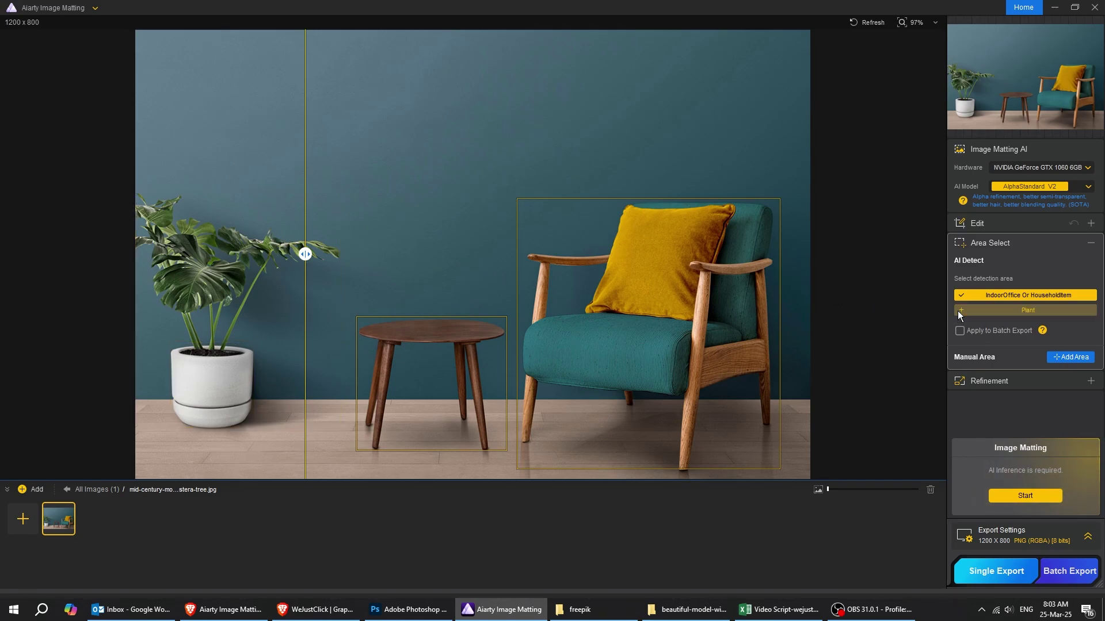
left_click(517, 293)
left_click_drag(649, 198, 650, 135)
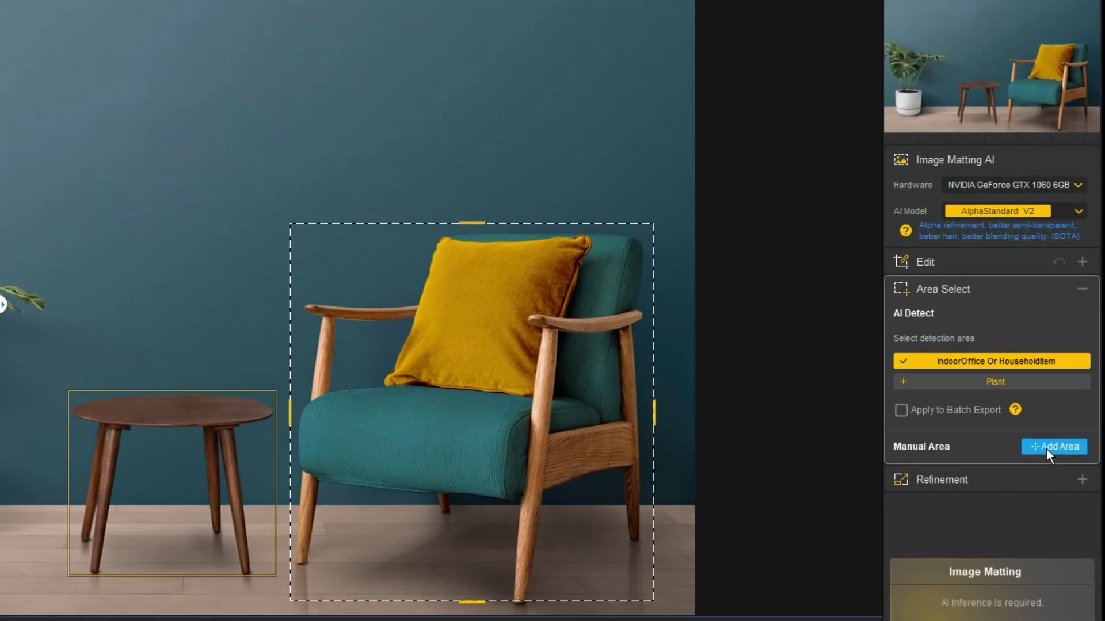
left_click(1046, 449)
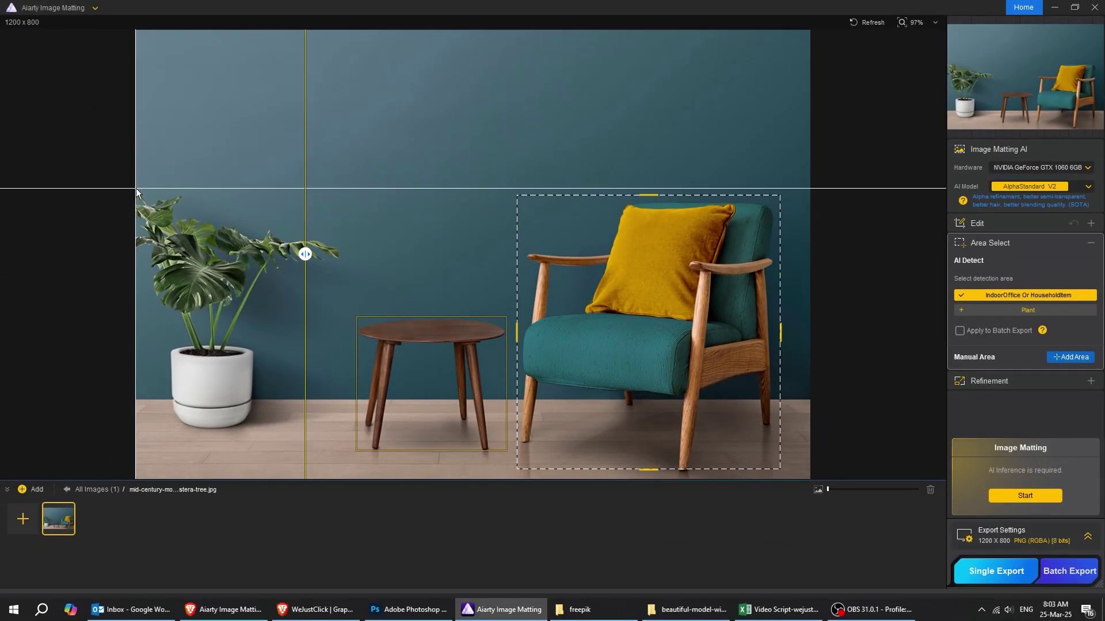
left_click_drag(134, 189, 340, 439)
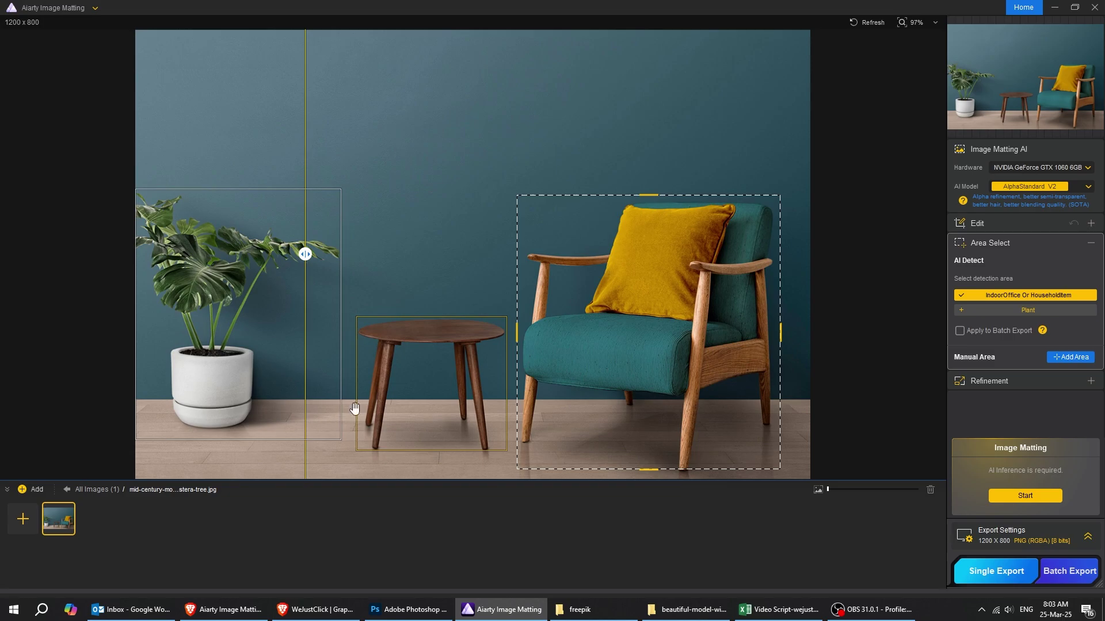
Matte the chair, table and plant areas and sweep the comparison divider across the chair.
left_click(1034, 496)
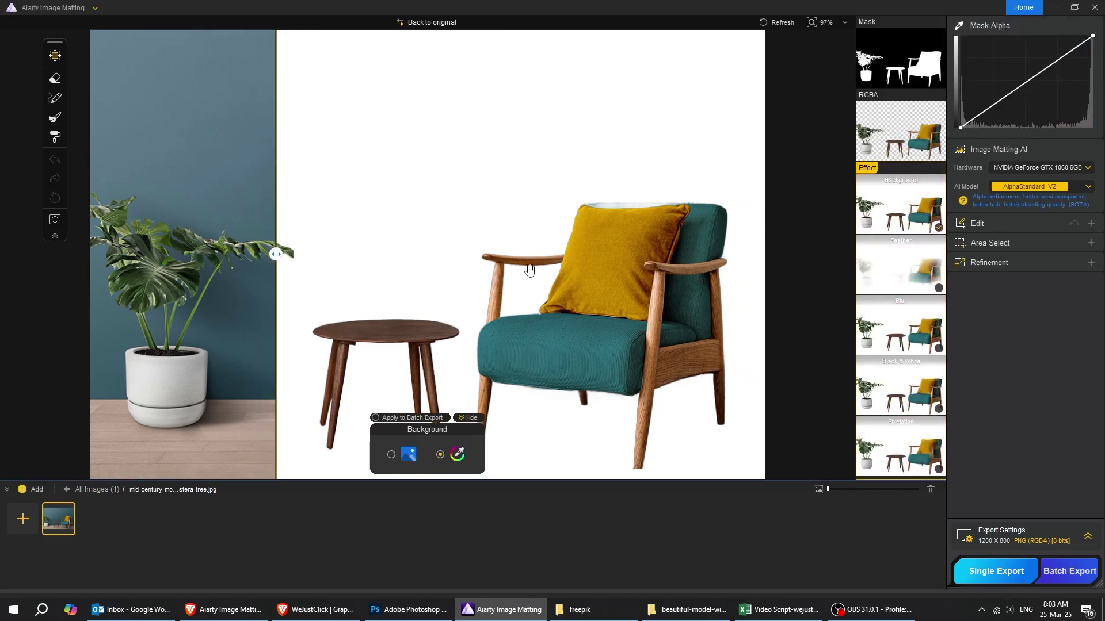
mouse_move(276, 255)
left_mouse_down()
mouse_move(760, 259)
mouse_move(381, 272)
mouse_move(94, 252)
mouse_move(424, 260)
left_mouse_up()
mouse_move(441, 296)
left_mouse_down()
mouse_move(739, 259)
mouse_move(372, 259)
left_mouse_up()
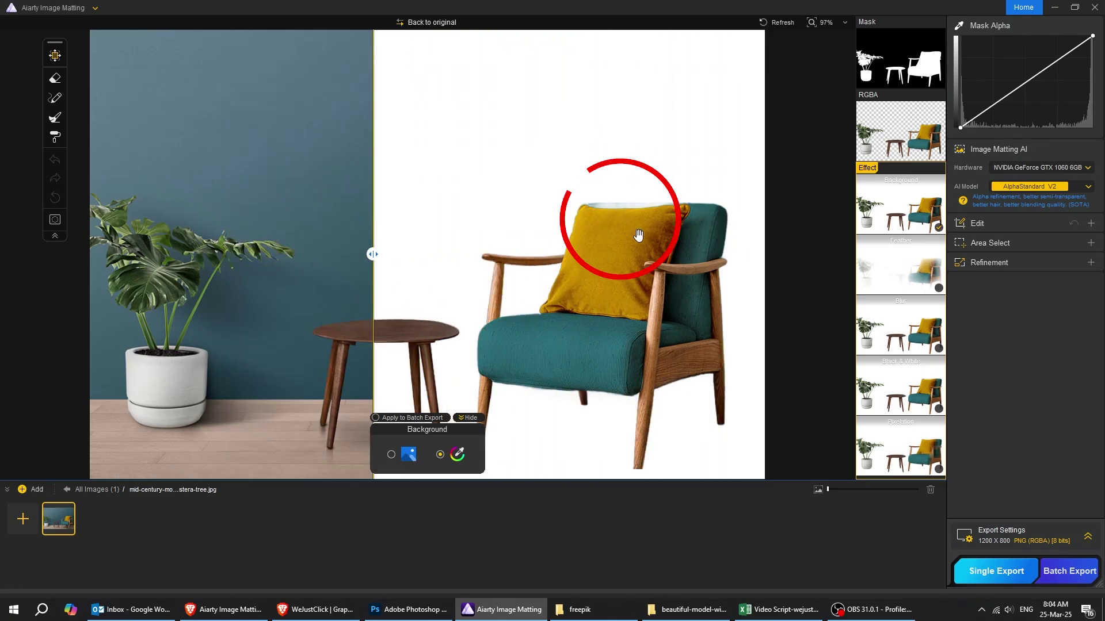
scroll(638, 235, "up", 2)
scroll(624, 233, "up", 2)
scroll(625, 234, "up", 1)
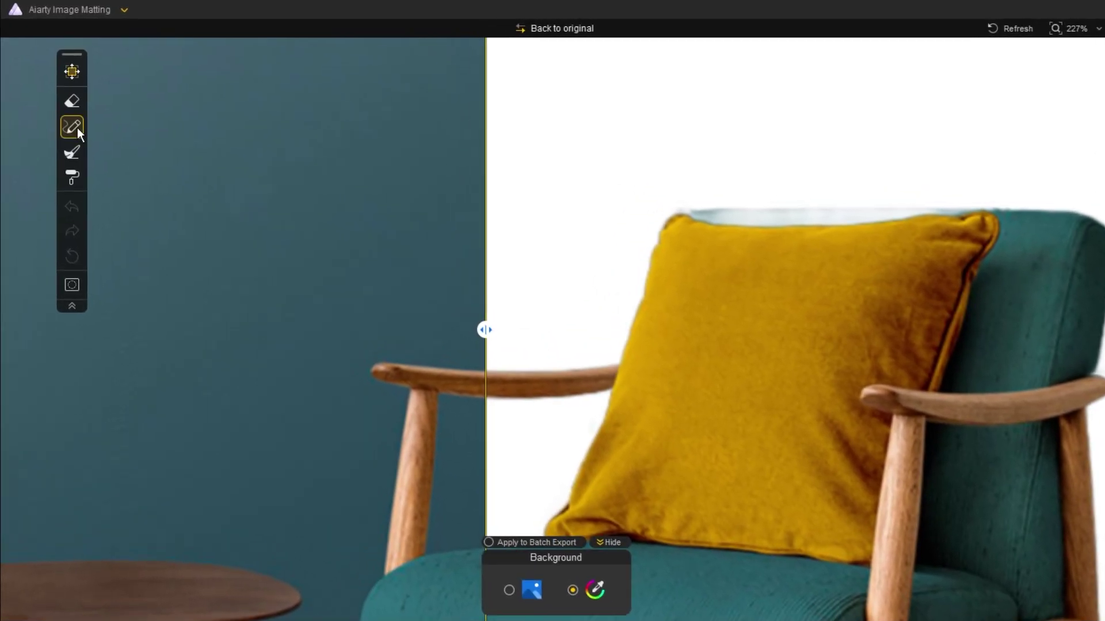
Paint the chair edge behind the pillow into the mask with an opacity-adjusted brush.
left_click(57, 97)
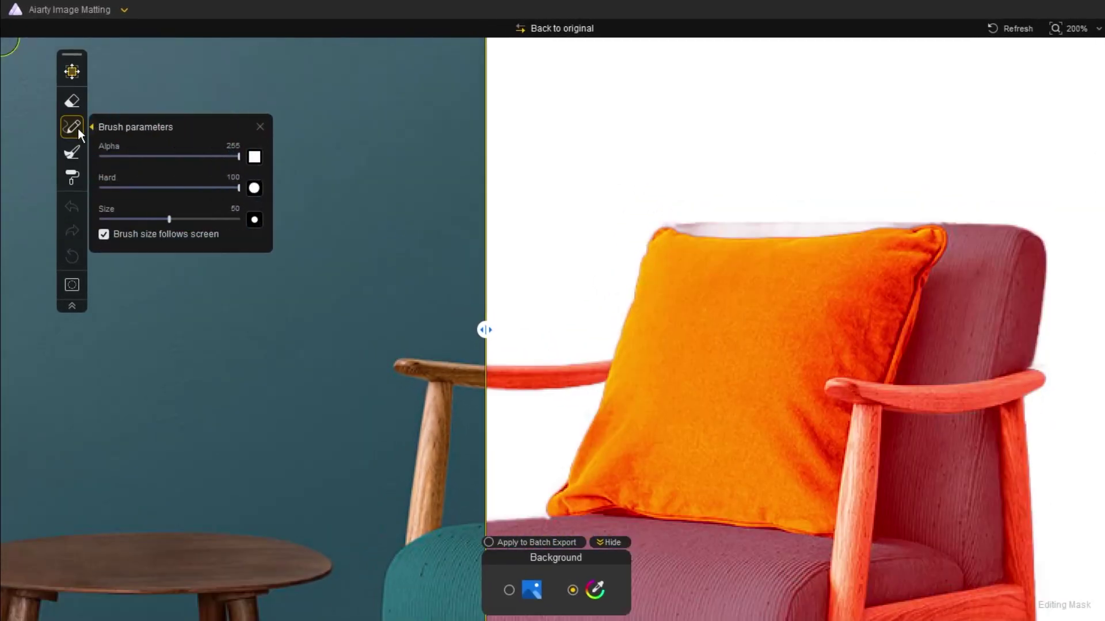
left_click(145, 156)
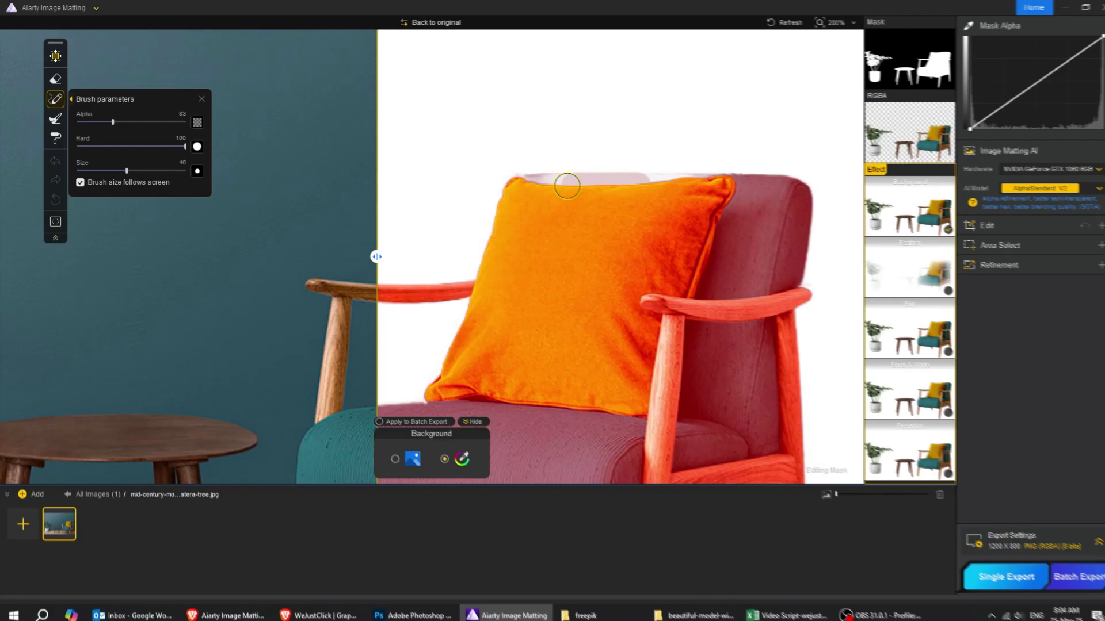
left_click(114, 120)
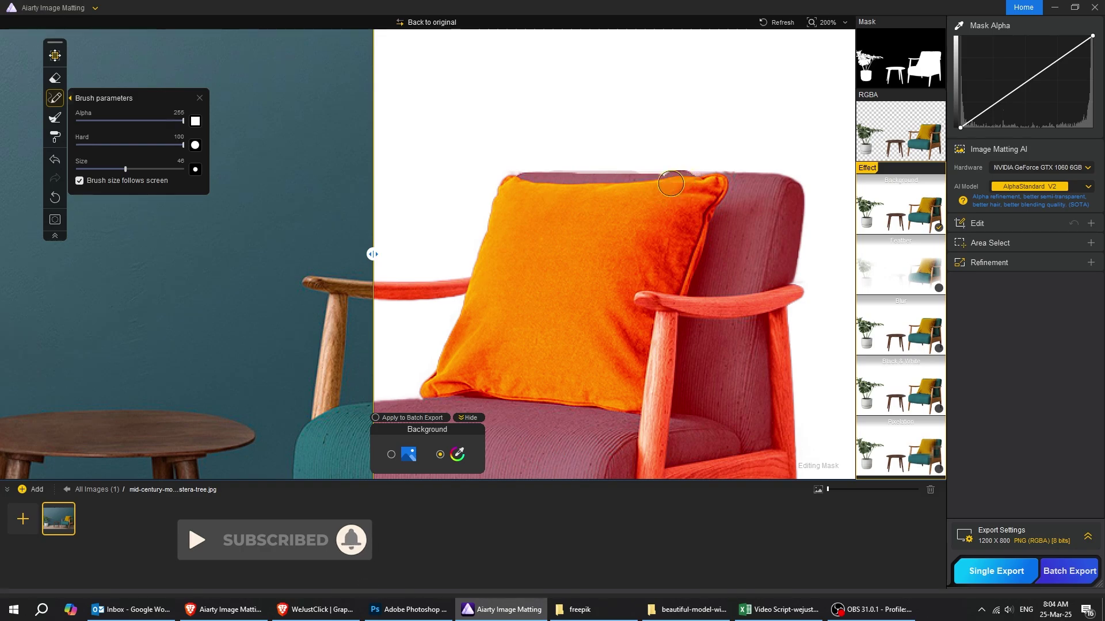
left_click_drag(671, 183, 564, 184)
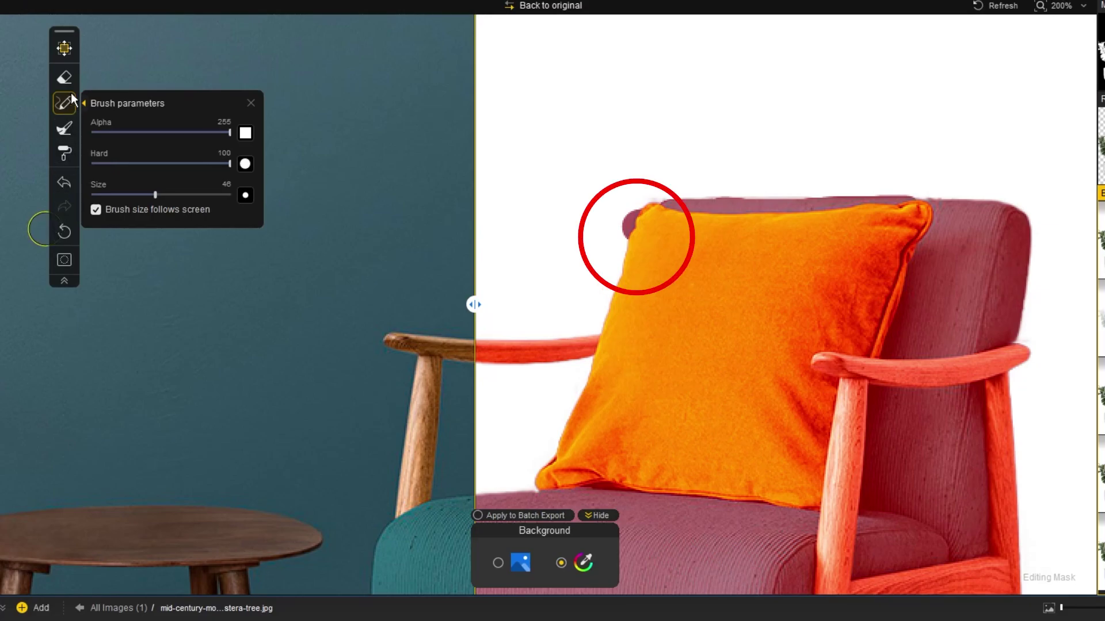
left_click(64, 77)
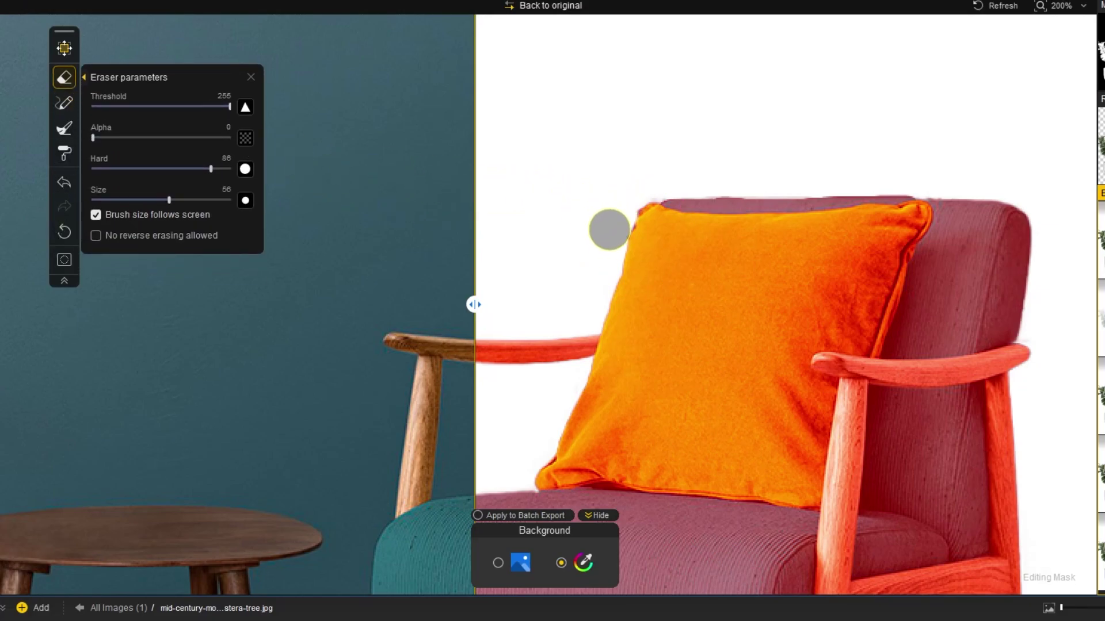
scroll(597, 235, "down", 5)
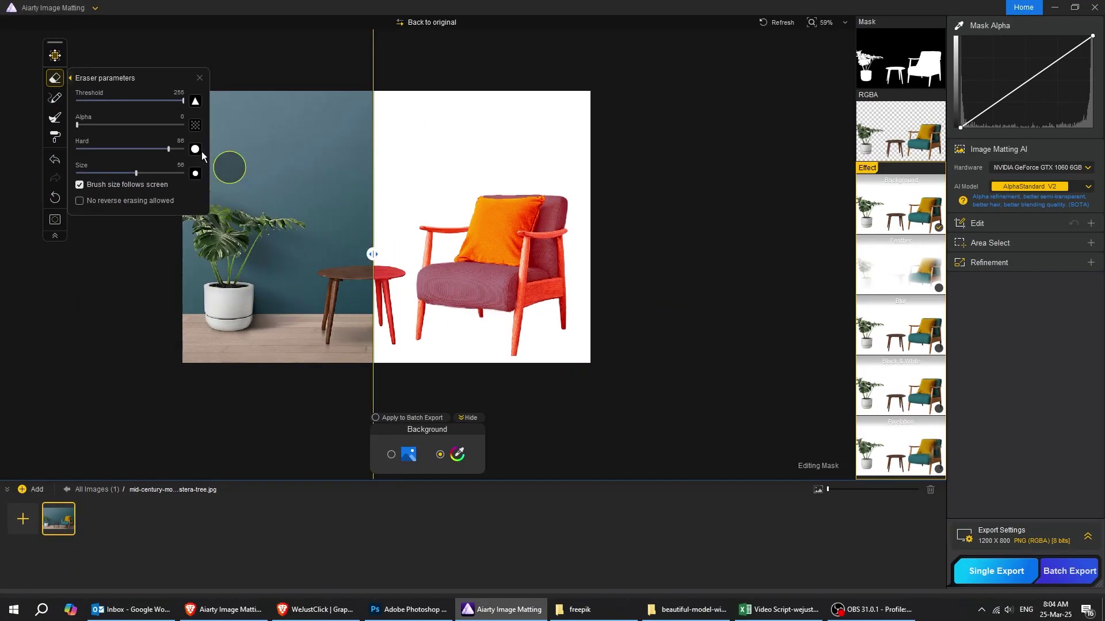
Select Move, slide the comparison across the living room, and drag in the veiled bride photo.
left_click(55, 55)
scroll(432, 242, "up", 1)
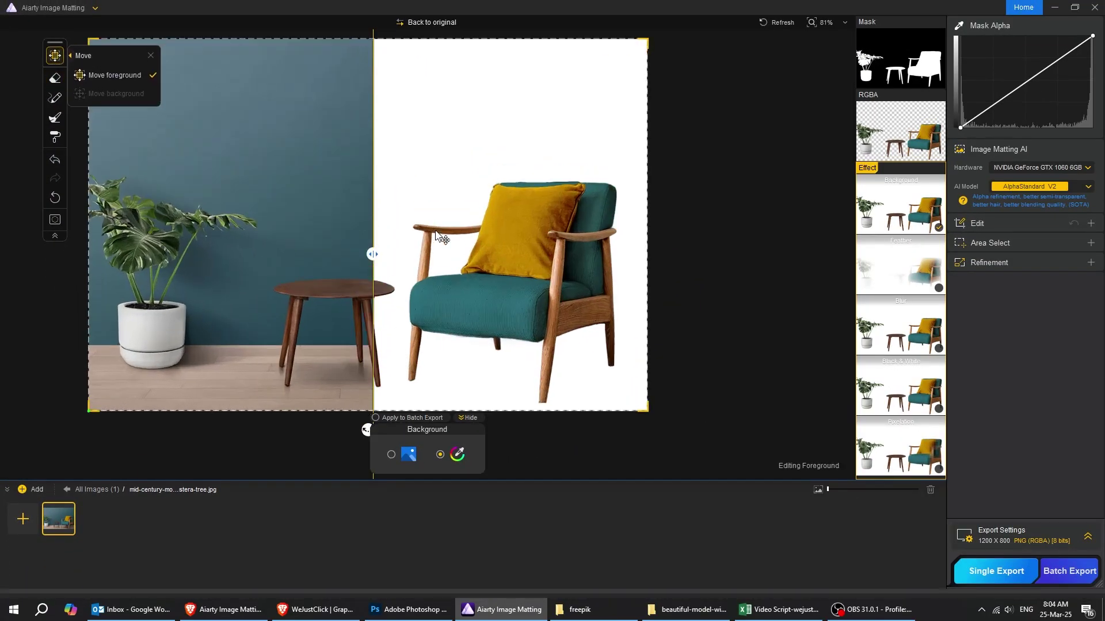
scroll(429, 249, "up", 1)
left_click_drag(372, 253, 661, 251)
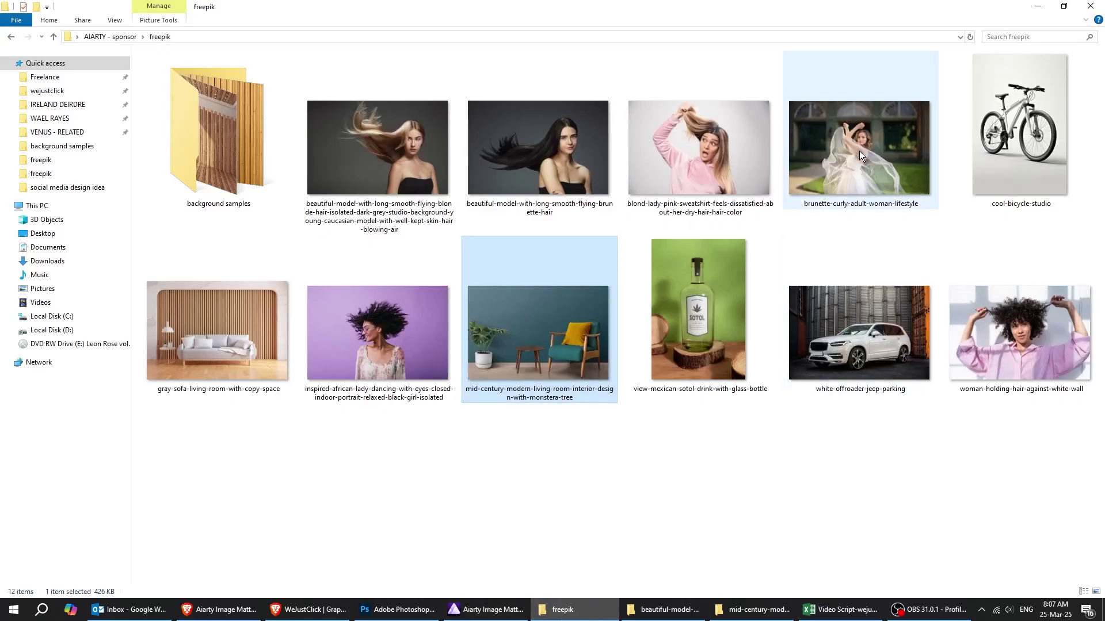
left_click_drag(858, 152, 554, 445)
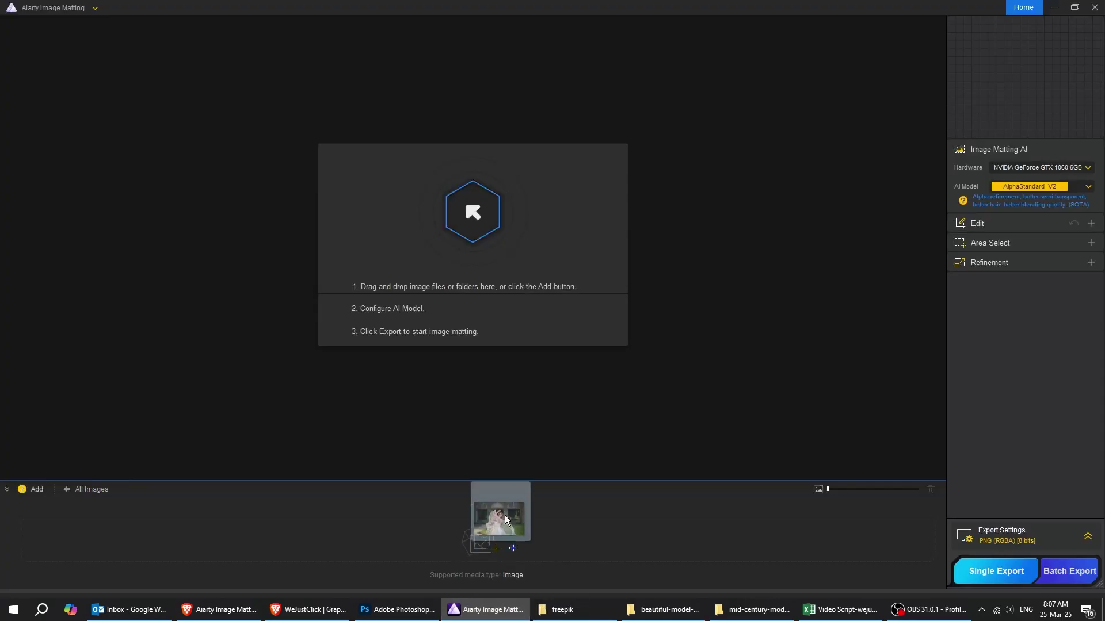
Load the bride photo, run matting, compare before/after across her, then return to the photo folder.
left_click_drag(492, 570, 541, 394)
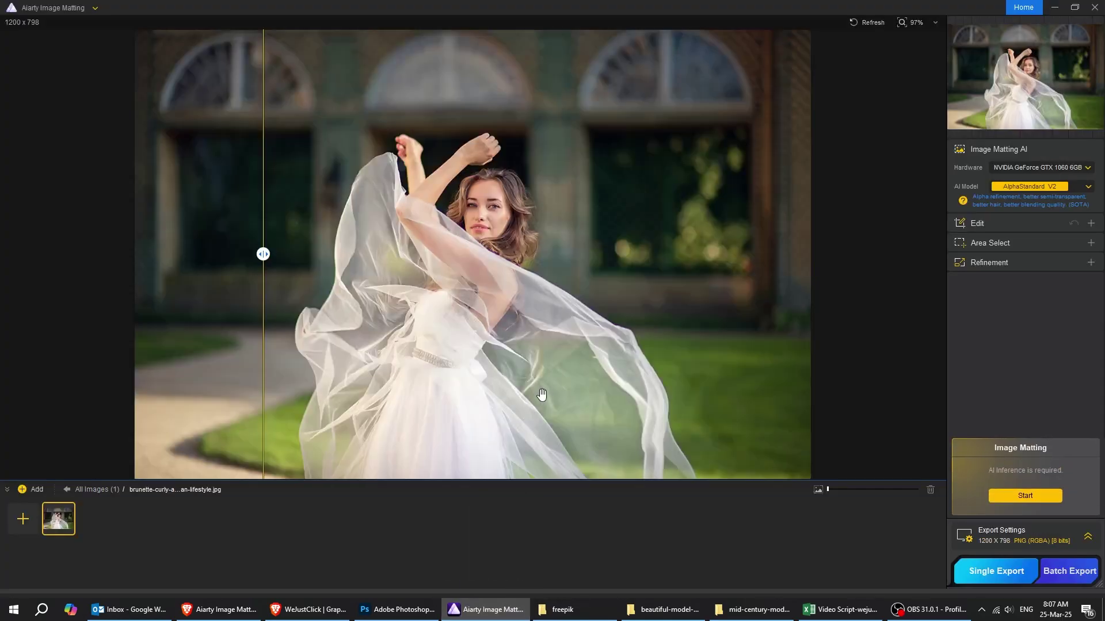
left_click(1027, 495)
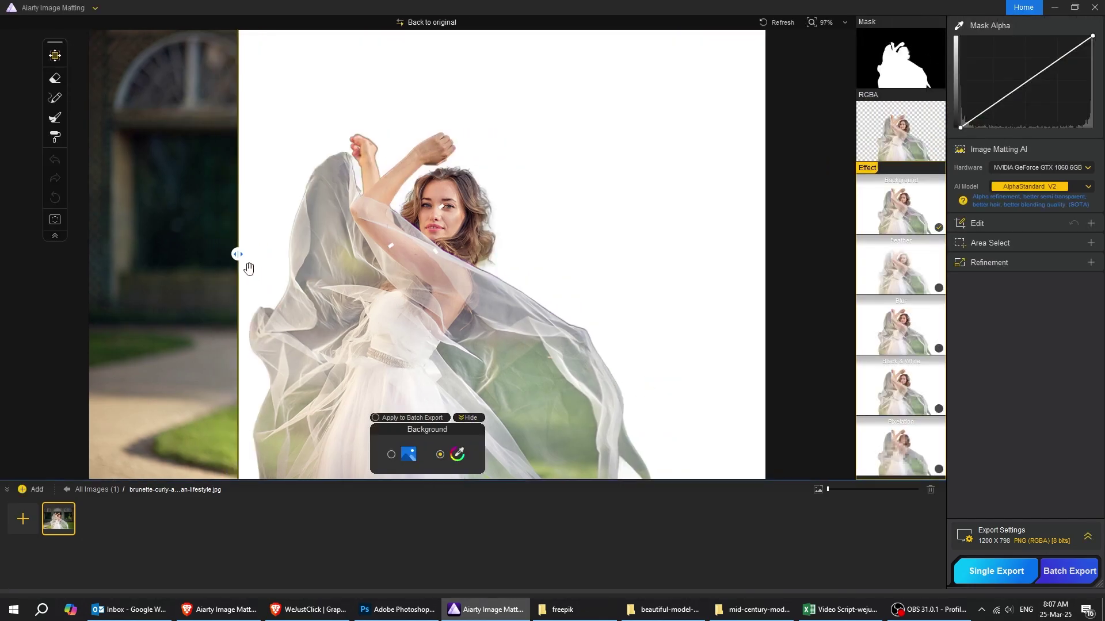
mouse_move(247, 268)
left_mouse_down()
mouse_move(202, 255)
mouse_move(646, 286)
mouse_move(212, 270)
left_mouse_up()
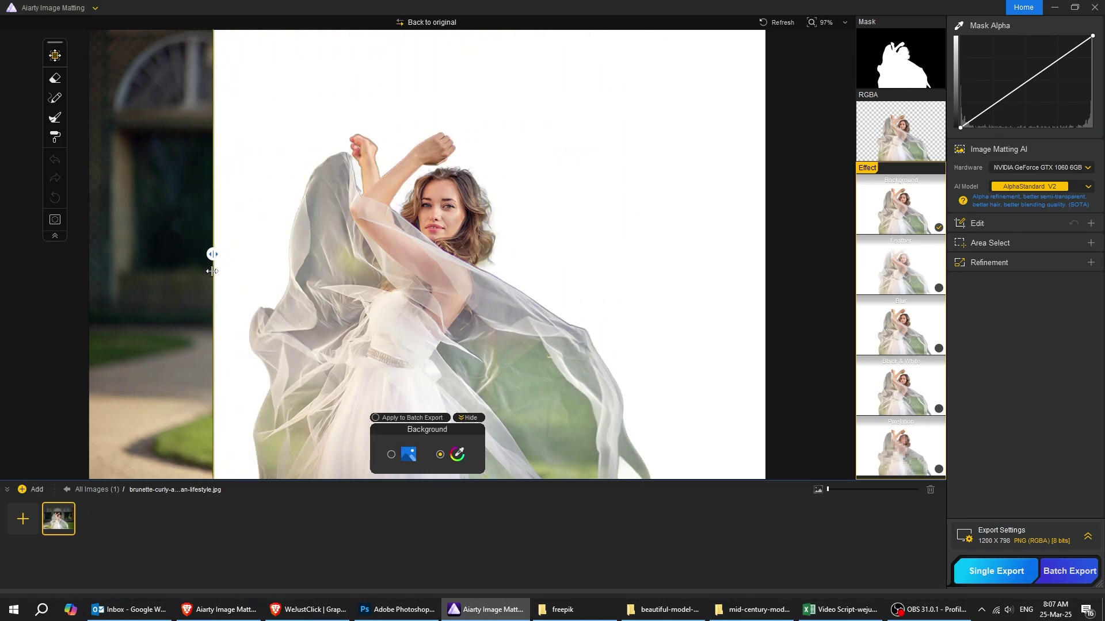
left_click(592, 614)
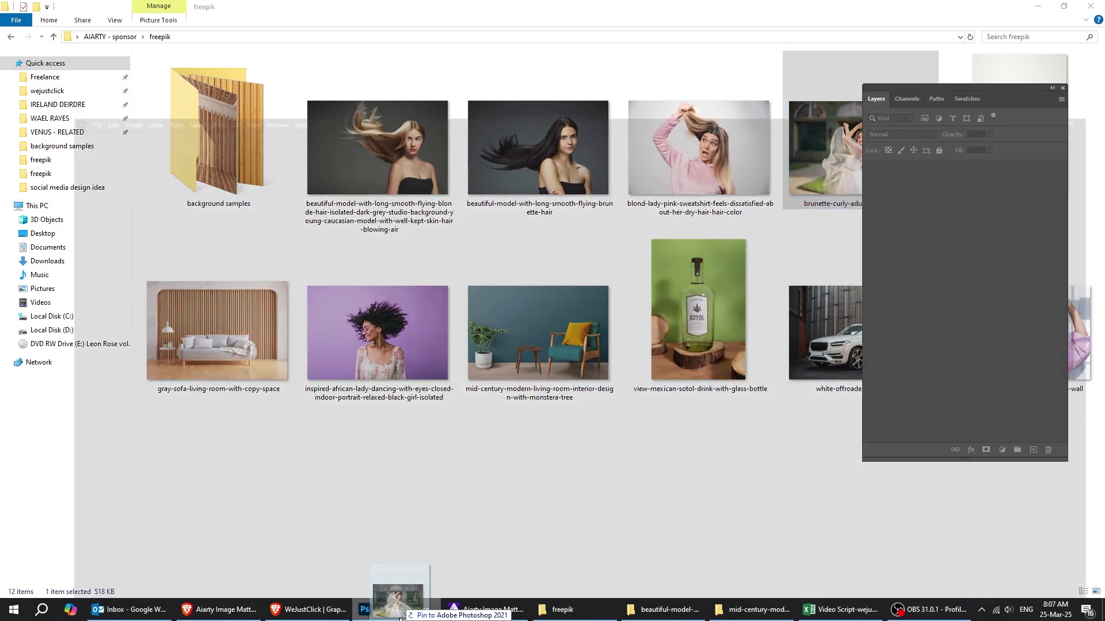
Mask the bride photo in Photoshop using Select > Subject and a layer mask, then return to Aiarty.
mouse_move(686, 345)
left_mouse_down()
mouse_move(534, 403)
mouse_move(551, 388)
left_mouse_up()
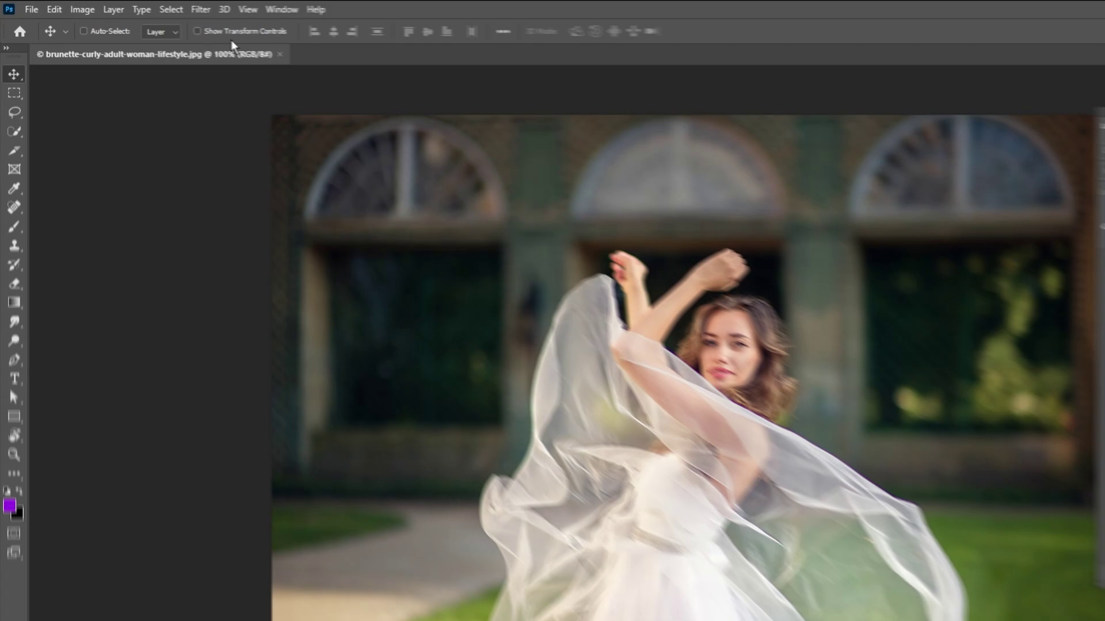
left_click(135, 6)
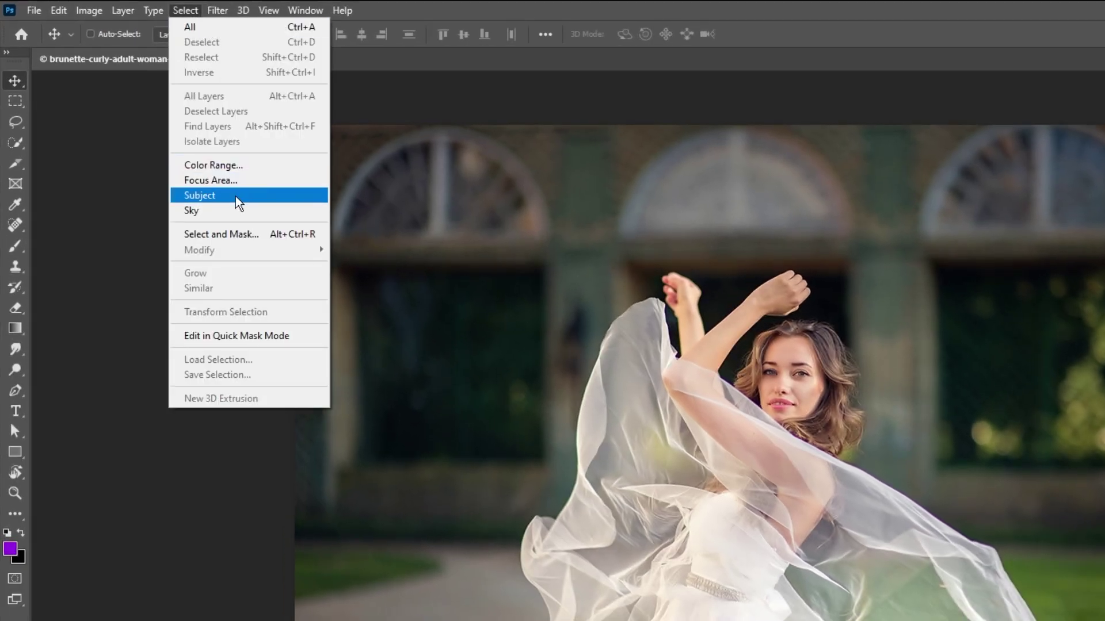
left_click(143, 138)
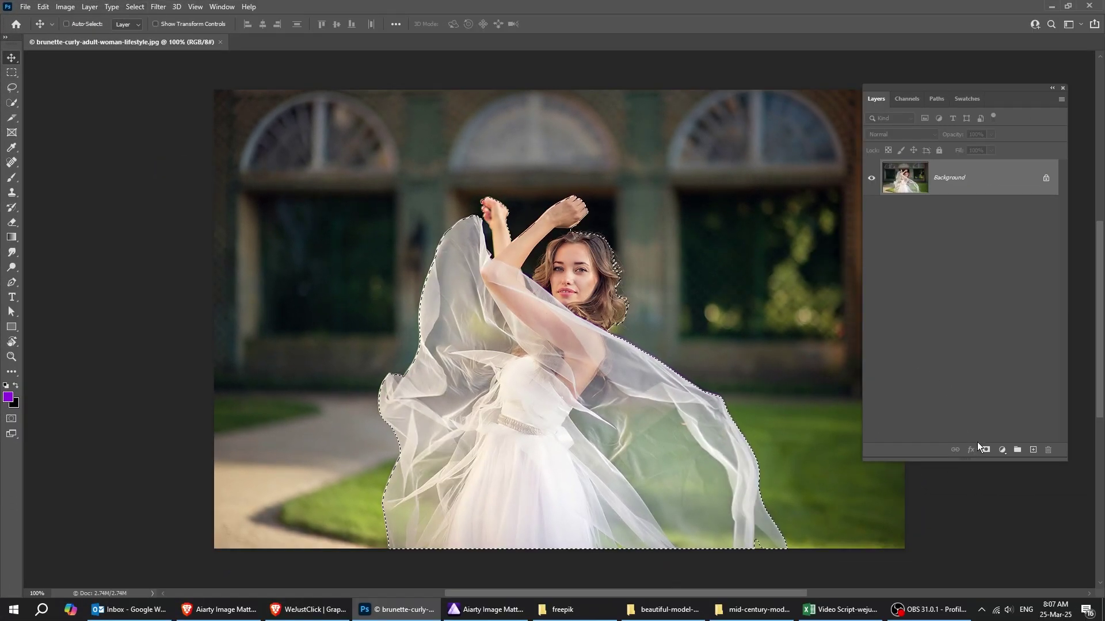
left_click(982, 449)
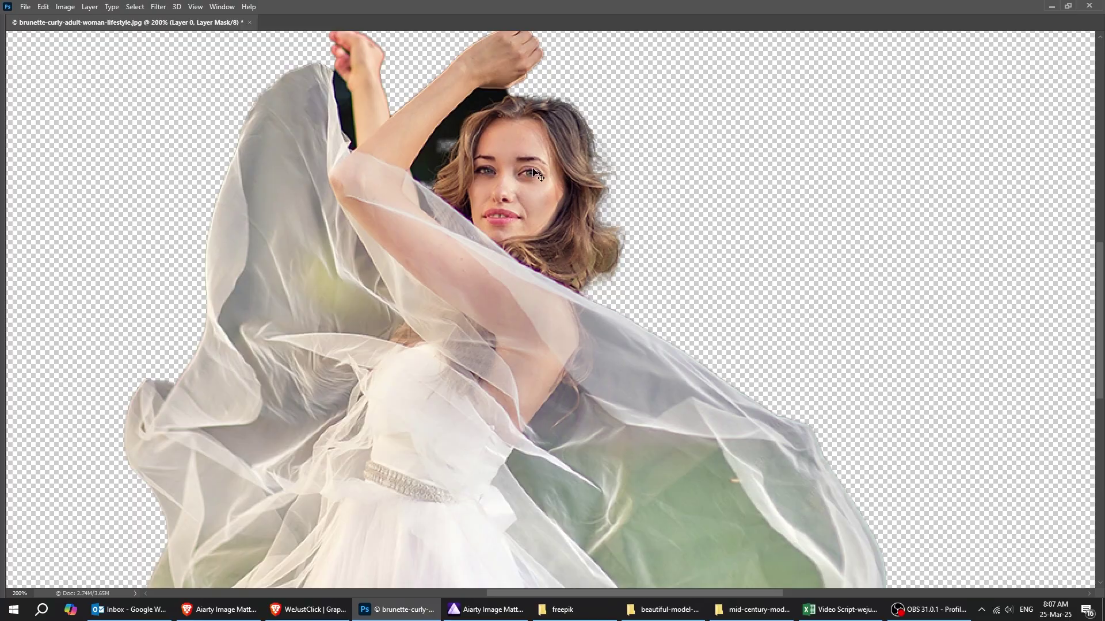
scroll(579, 556, "down", 3)
left_click(492, 603)
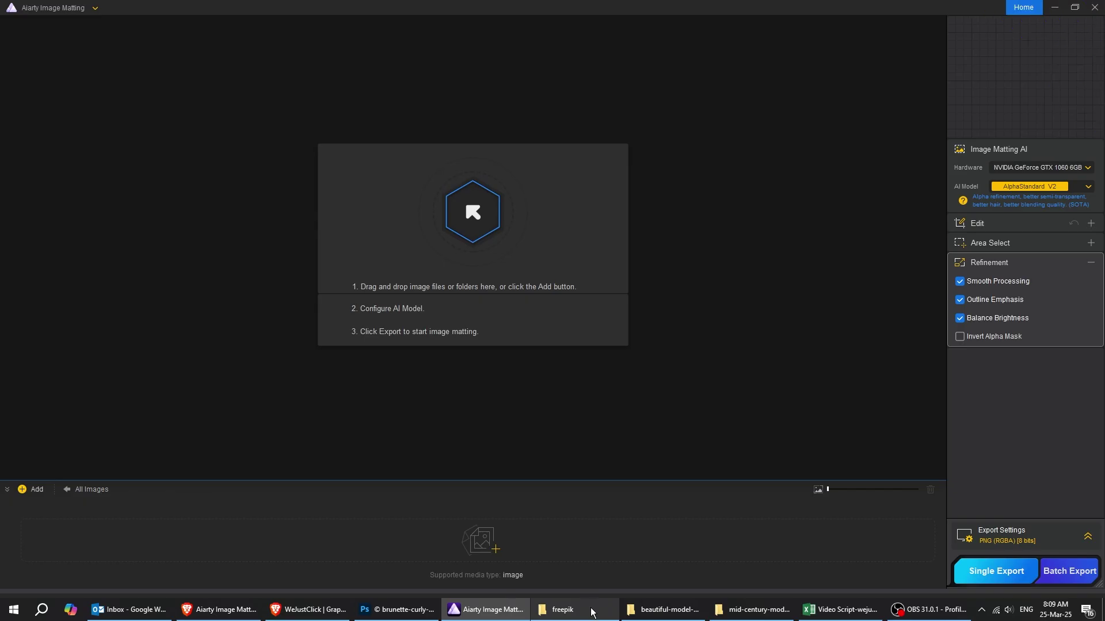
Drag the Sotol bottle photo from the freepik folder into Aiarty Image Matting.
left_click(592, 611)
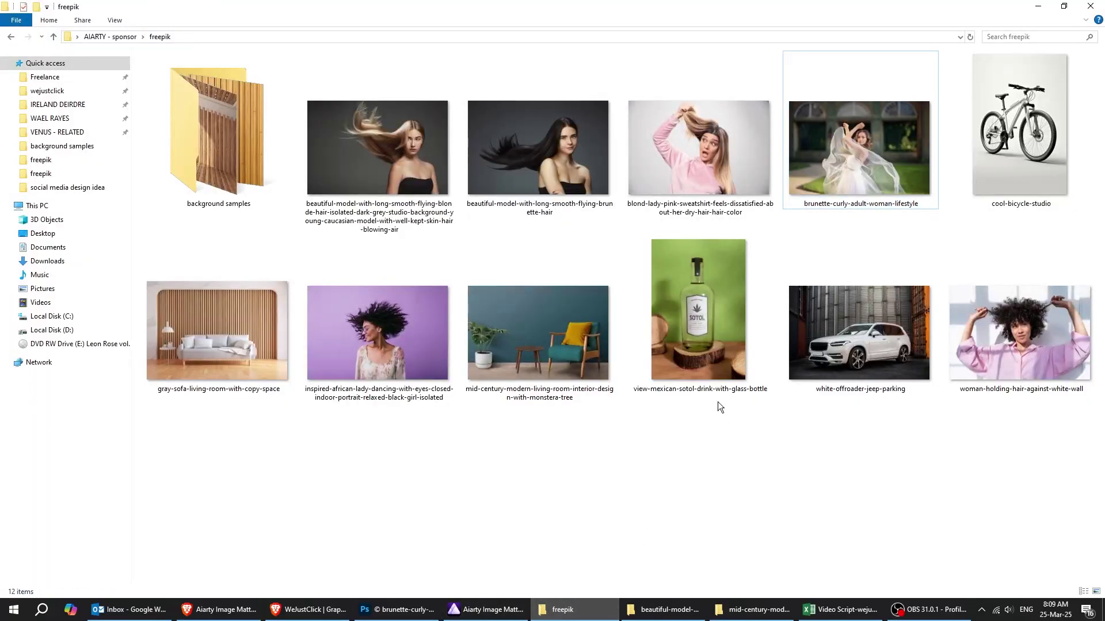
left_click_drag(704, 387, 678, 398)
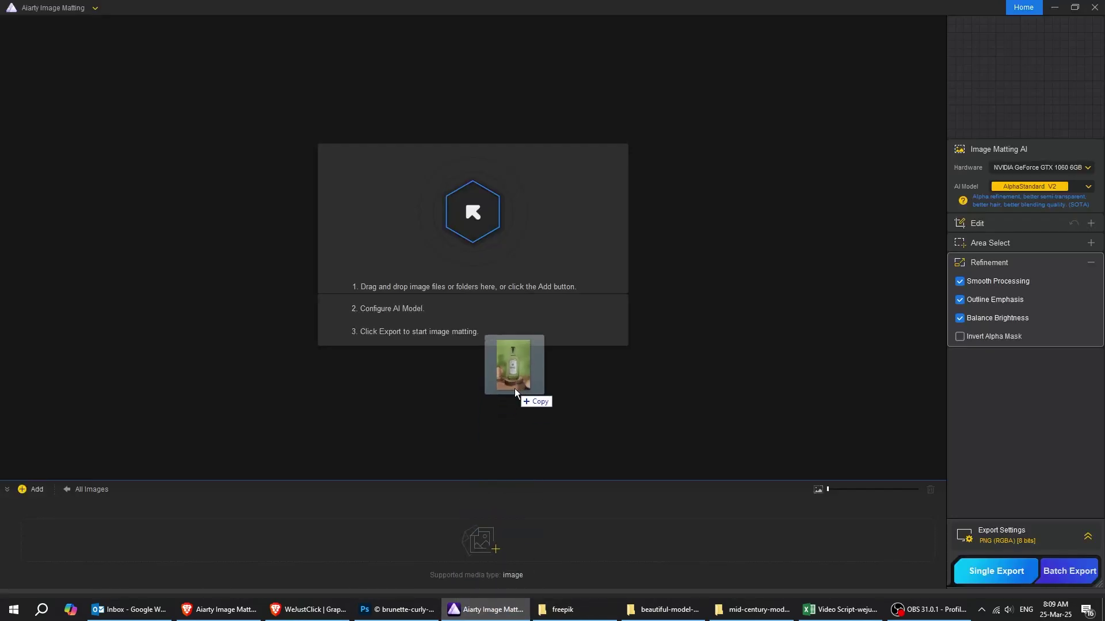
left_click_drag(489, 615, 521, 379)
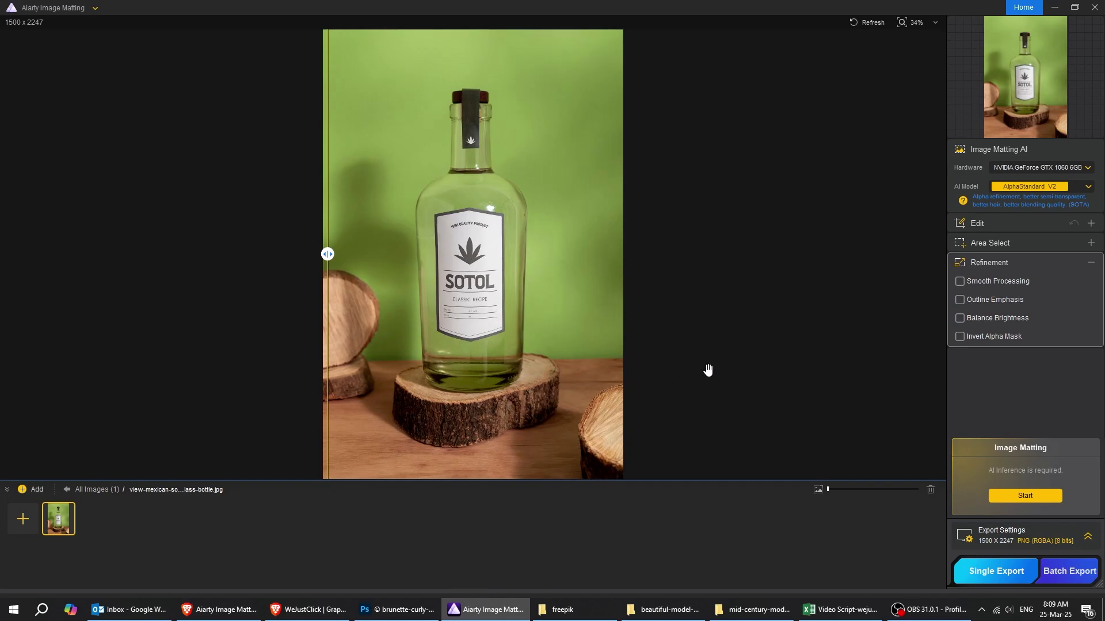
left_click(1038, 496)
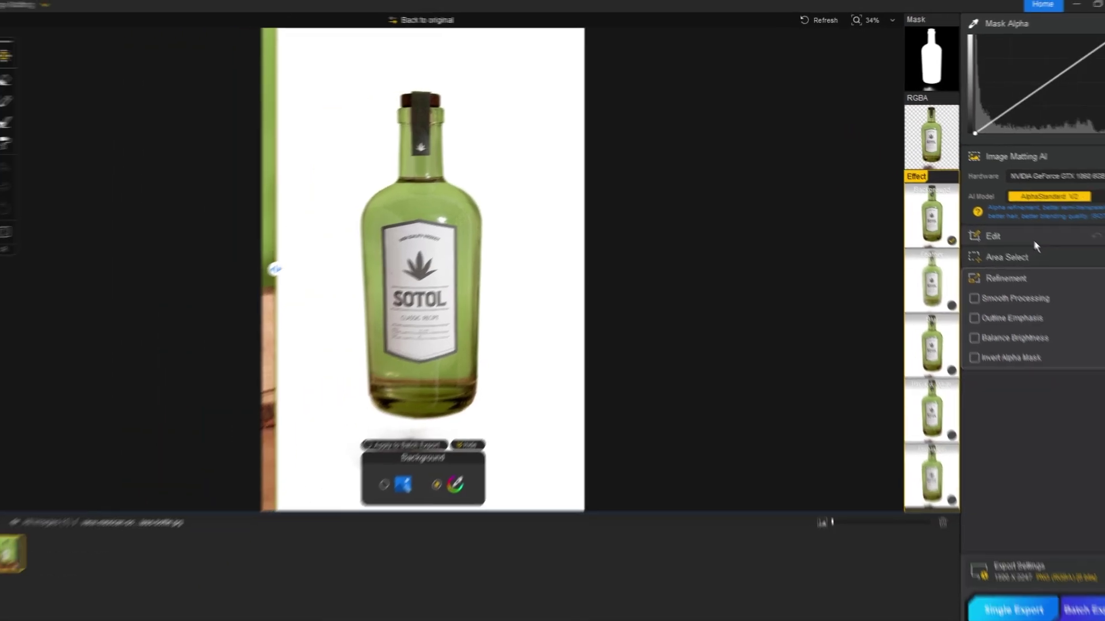
left_click(1015, 226)
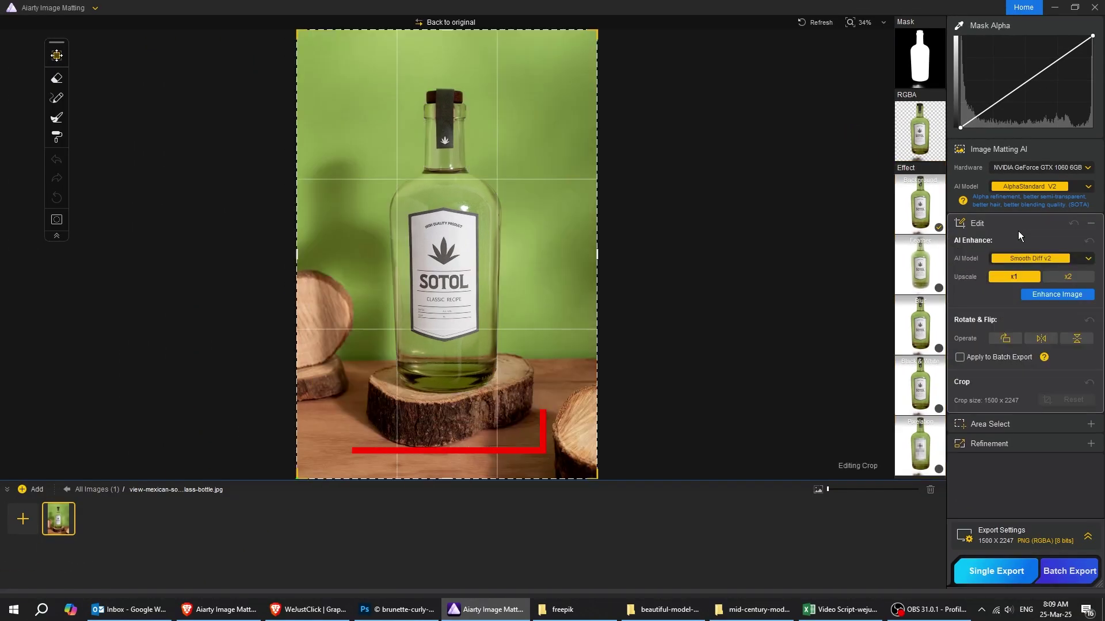
Run AI area detection and use the detected Food Or Utensil area for the bottle.
left_click(1021, 228)
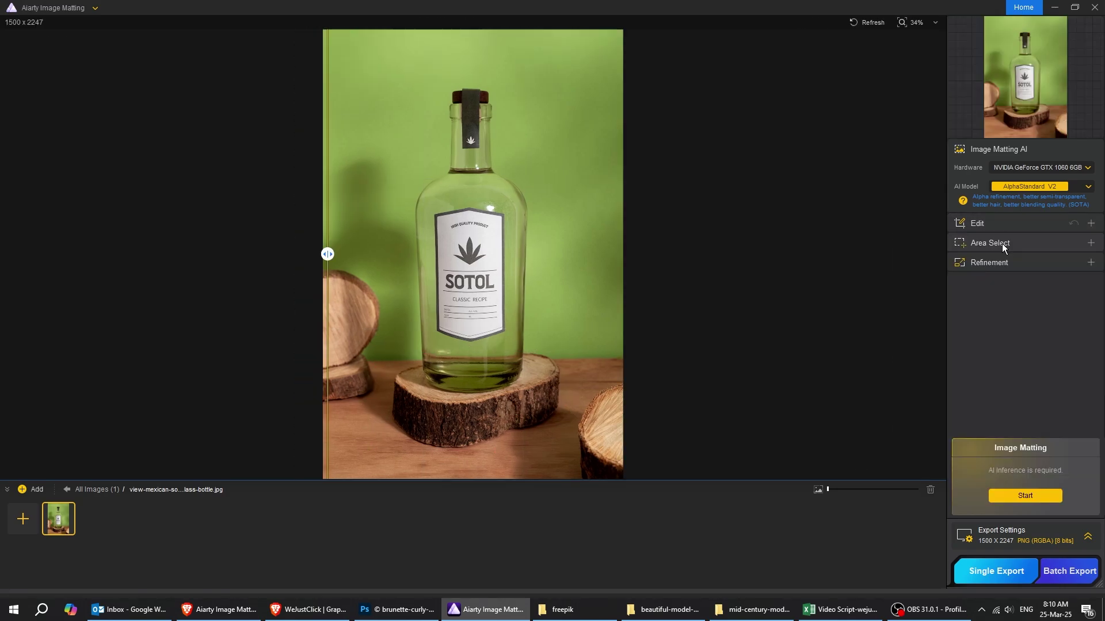
left_click(1003, 244)
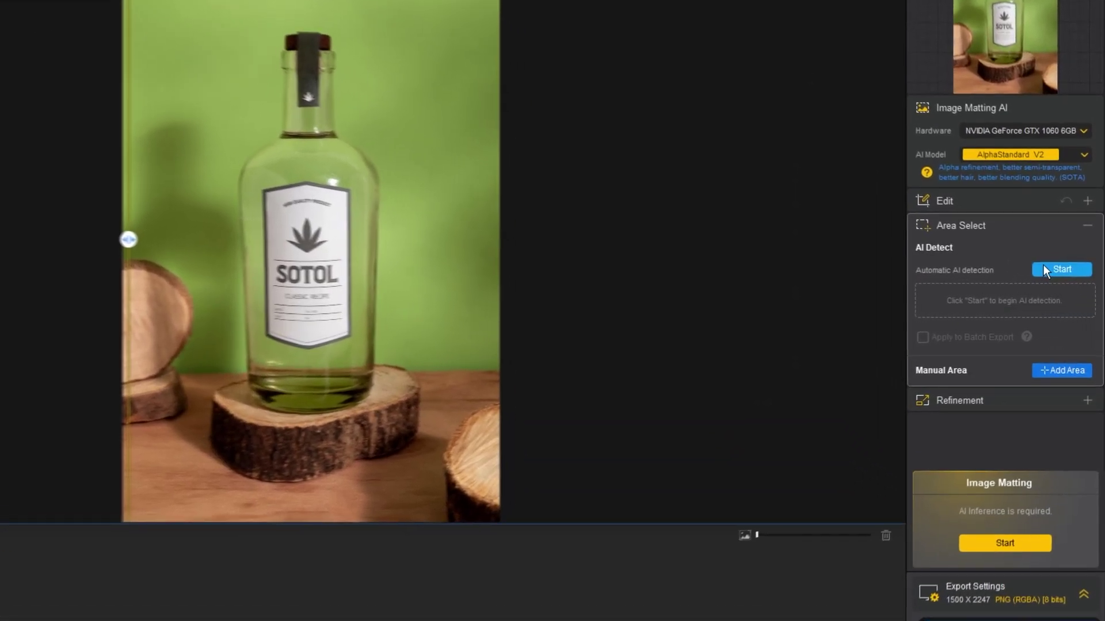
left_click(1068, 275)
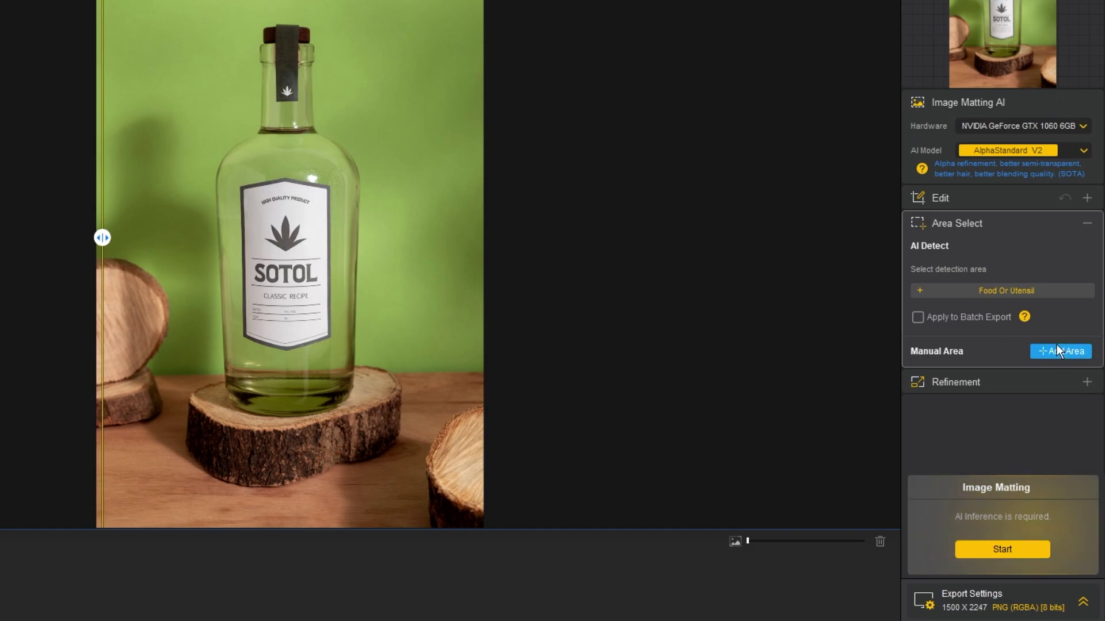
left_click(1028, 291)
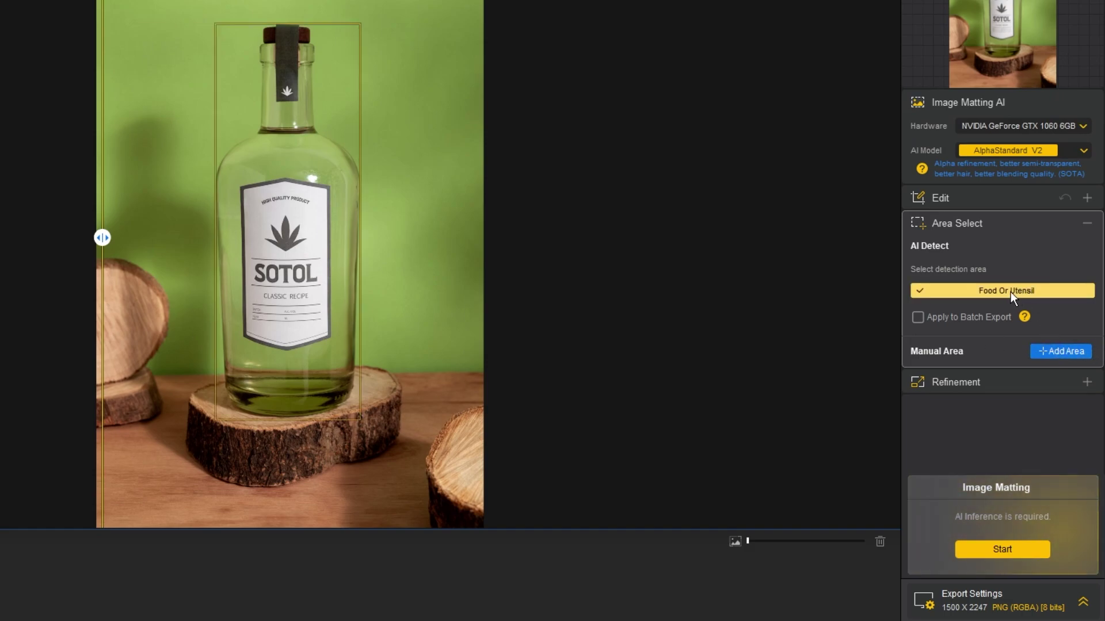
Draw a manual area box covering the bottle base and its wooden stand.
left_click(1064, 351)
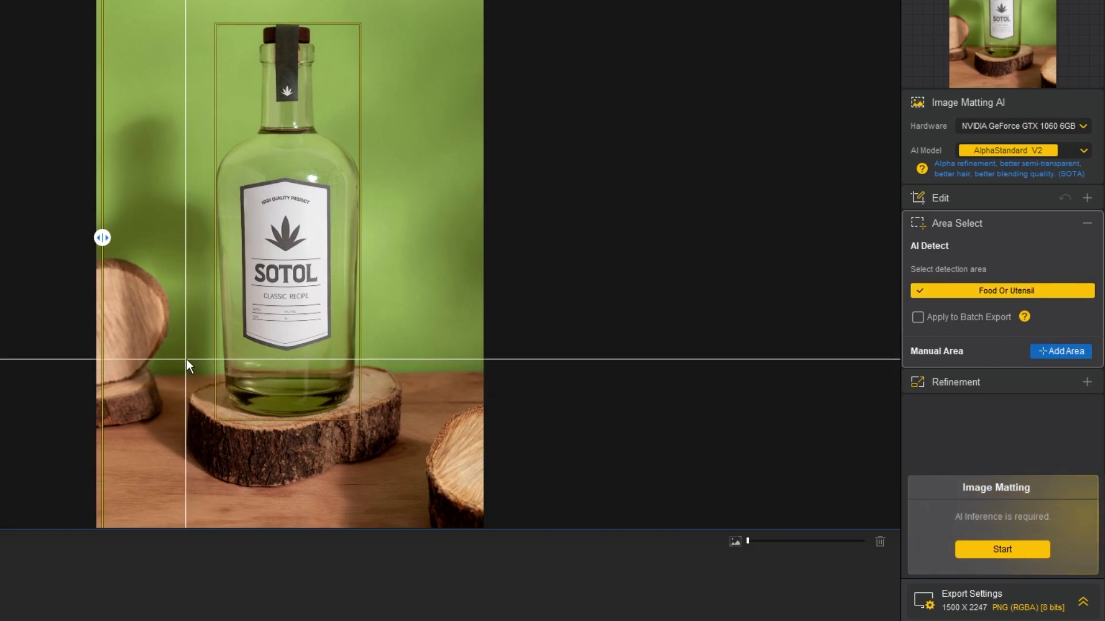
left_click_drag(179, 346, 291, 456)
left_click_drag(386, 498, 408, 494)
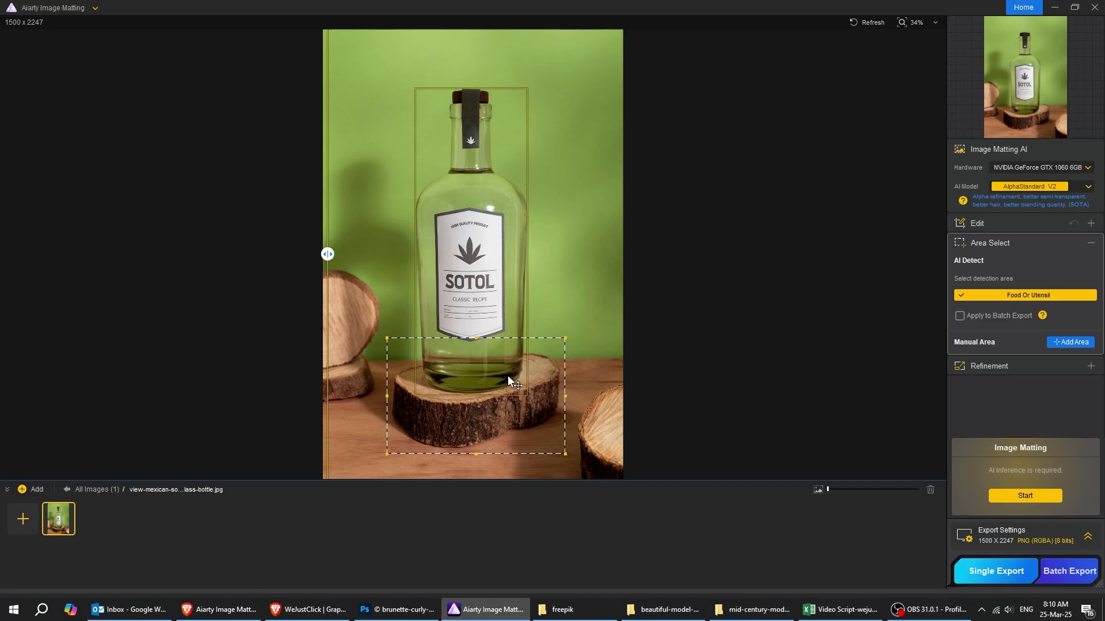
Start matting the Sotol bottle with its Food Or Utensil and manual areas.
left_click(1042, 499)
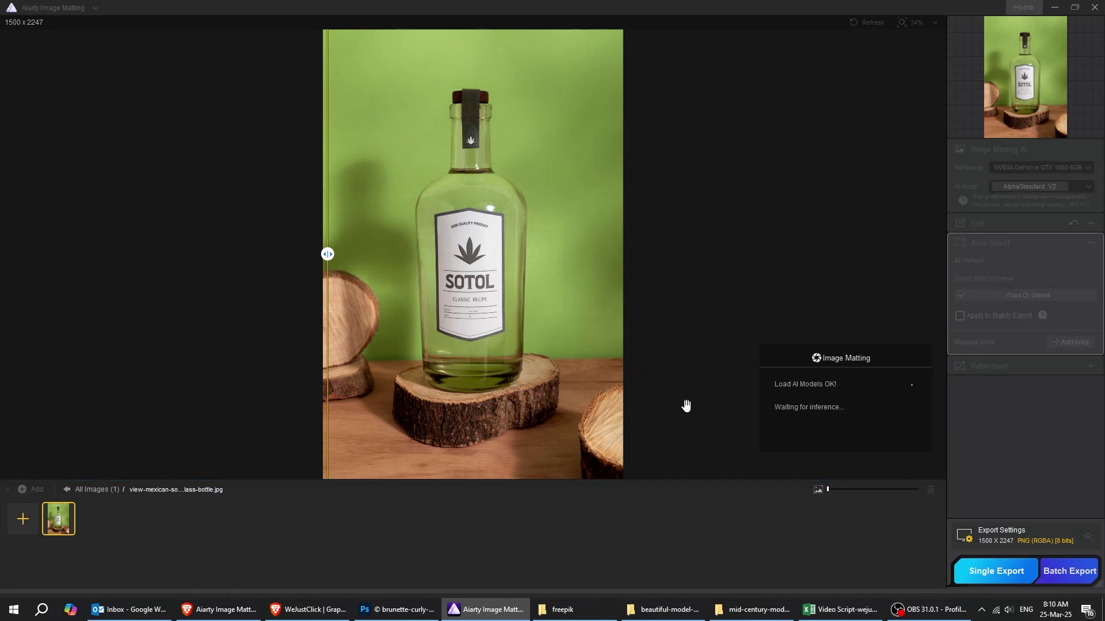